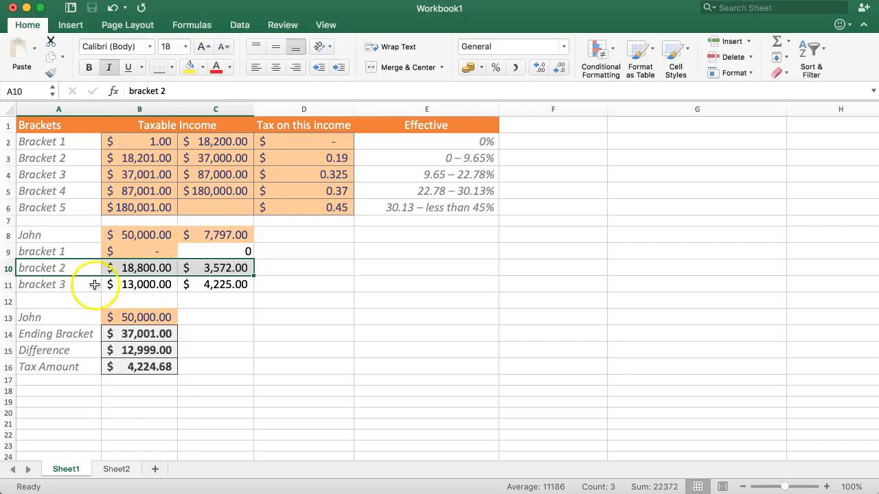
# Inspect the Bracket 2 tax formula in C10, the tax amount formula in B16 and the ending bracket lookup in B14.
pyautogui.click(219, 251)
pyautogui.click(228, 268)
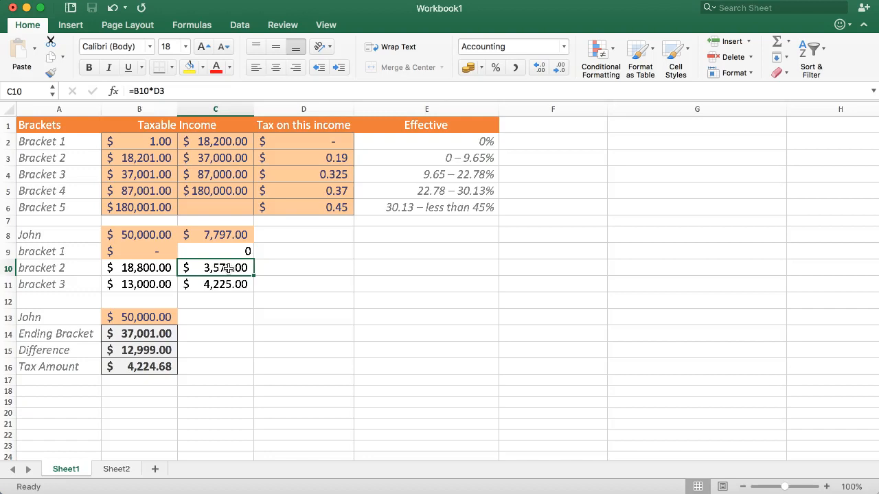
pyautogui.click(149, 366)
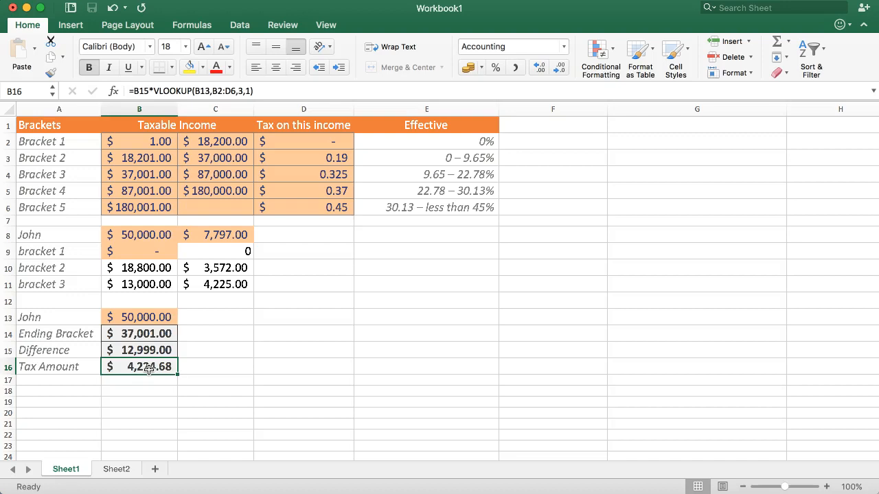
pyautogui.click(129, 318)
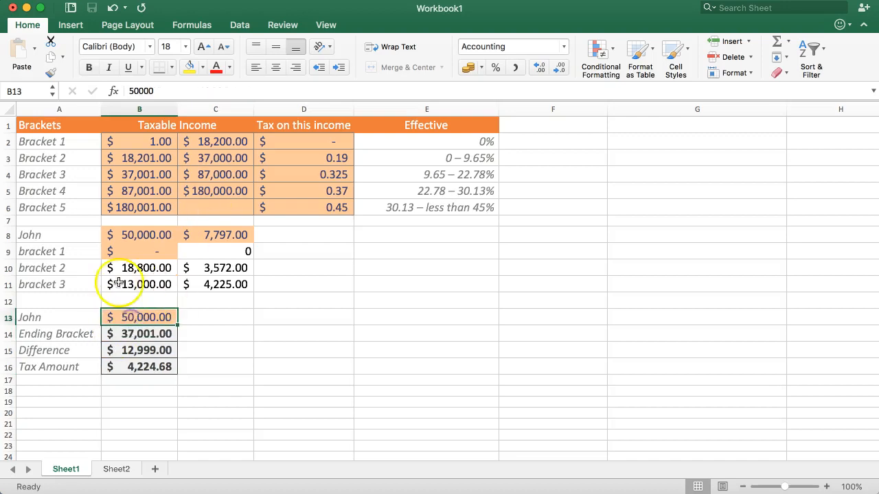
pyautogui.doubleClick(129, 334)
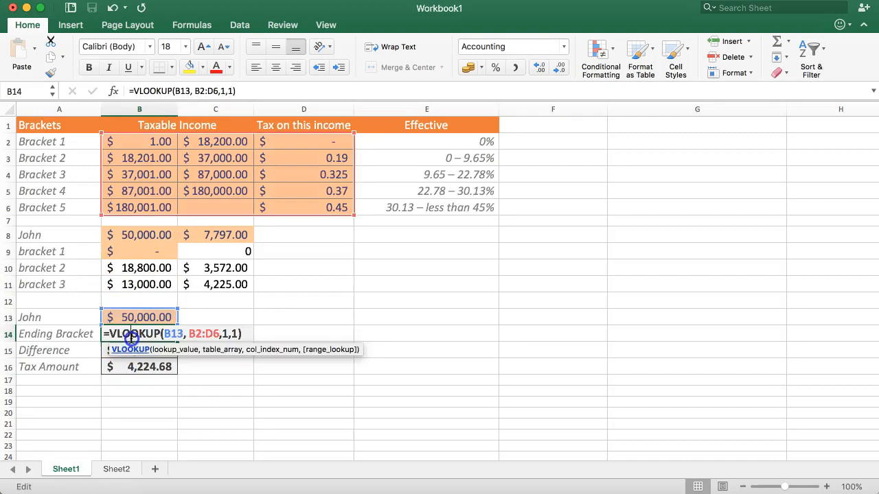
# Set the taxable income in B13 to 100,000 and check the tax amount formula in B16.
pyautogui.click(129, 317)
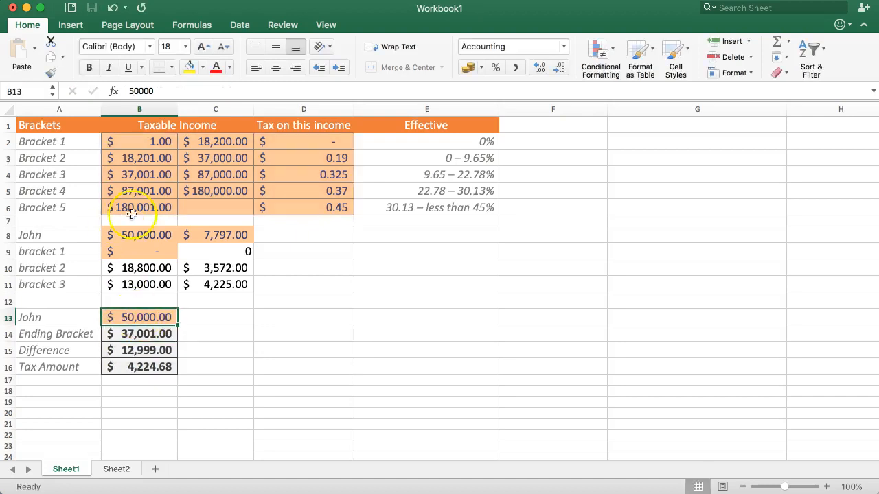
pyautogui.write('100,000')
pyautogui.press('Return')
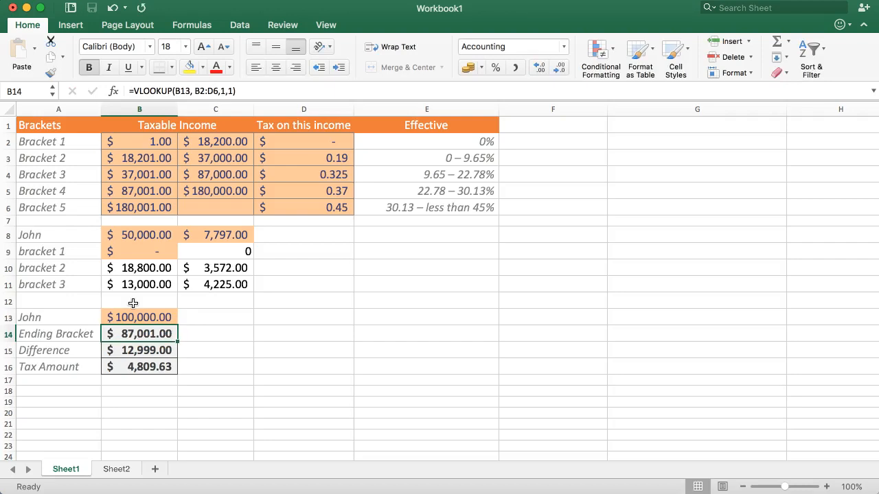
pyautogui.click(122, 367)
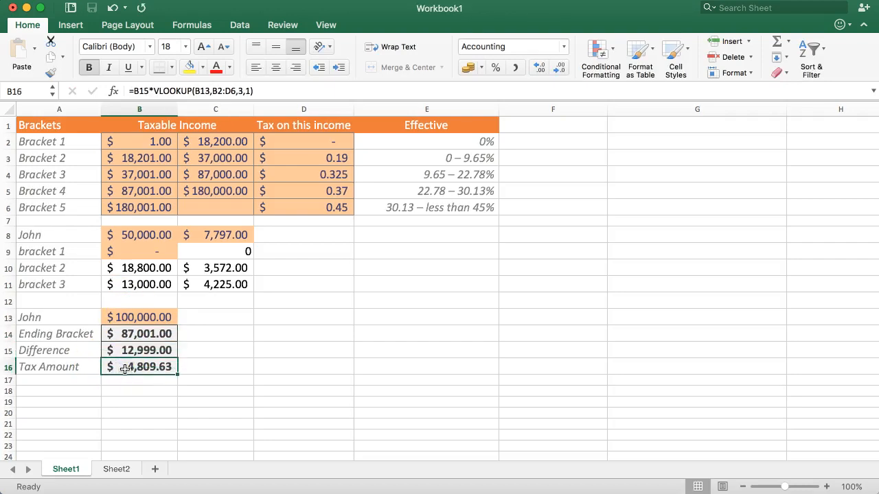
# Review the rows of the tax bracket table and the empty cells in column F beside them.
pyautogui.moveTo(50, 190); pyautogui.dragTo(451, 192)
pyautogui.moveTo(59, 140); pyautogui.dragTo(420, 172)
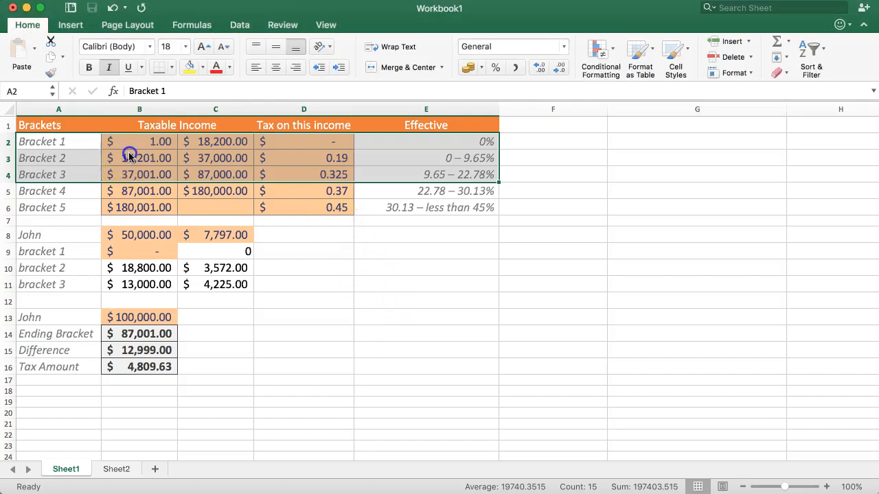
pyautogui.click(187, 151)
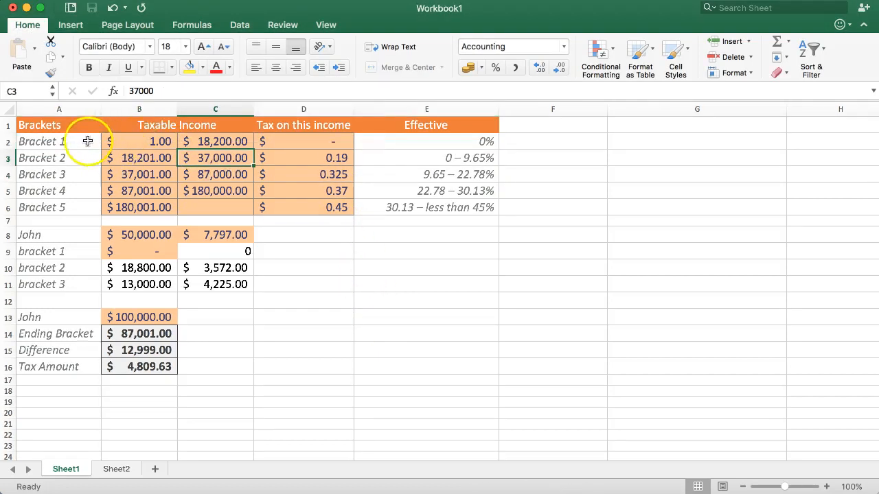
pyautogui.moveTo(61, 141); pyautogui.dragTo(51, 194)
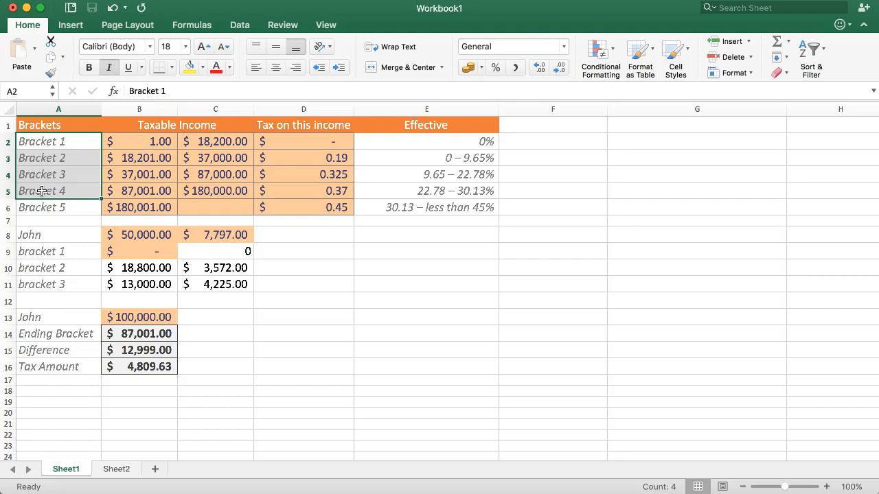
pyautogui.click(59, 158)
pyautogui.click(61, 173)
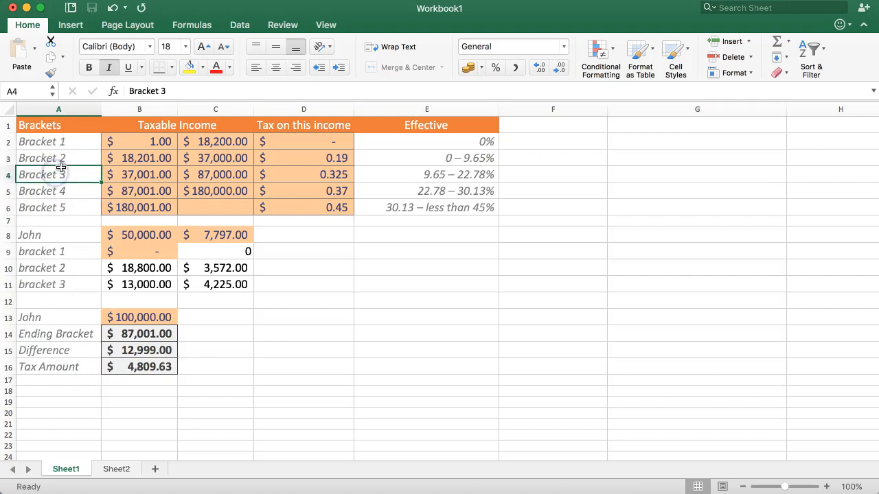
pyautogui.moveTo(53, 142); pyautogui.dragTo(514, 141)
pyautogui.click(525, 143)
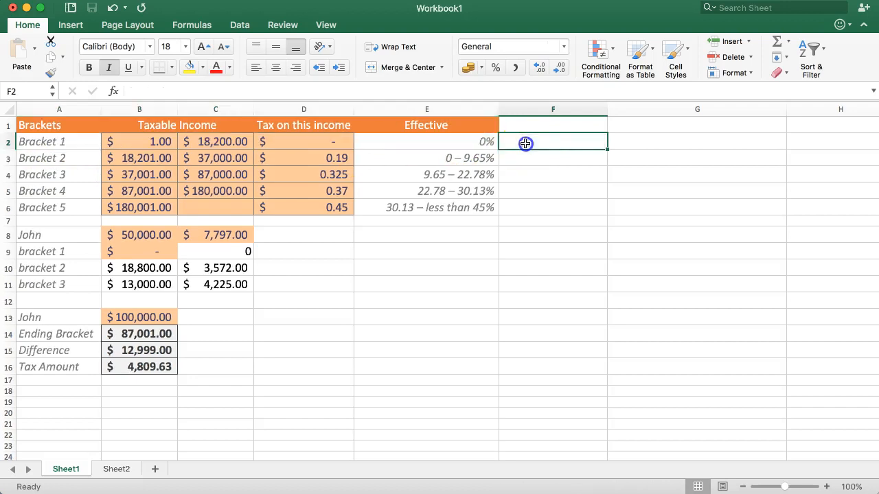
pyautogui.moveTo(51, 159); pyautogui.dragTo(538, 159)
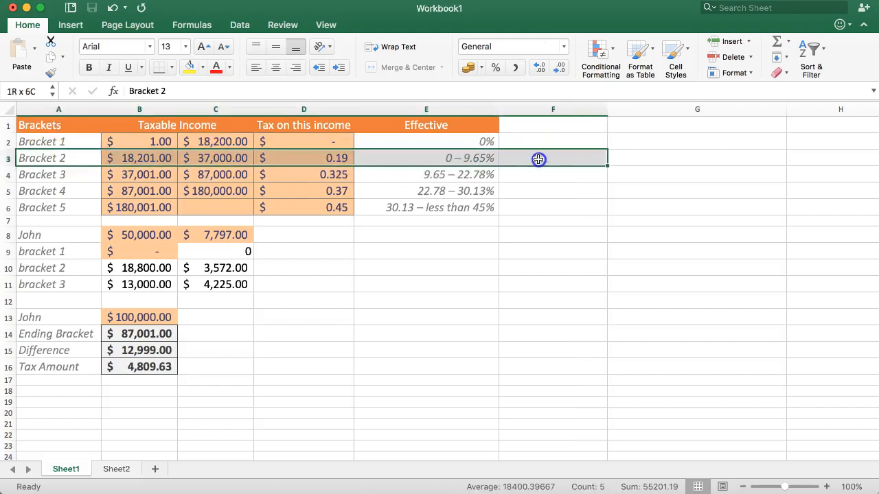
pyautogui.click(55, 178)
pyautogui.click(550, 155)
pyautogui.click(549, 158)
pyautogui.click(540, 177)
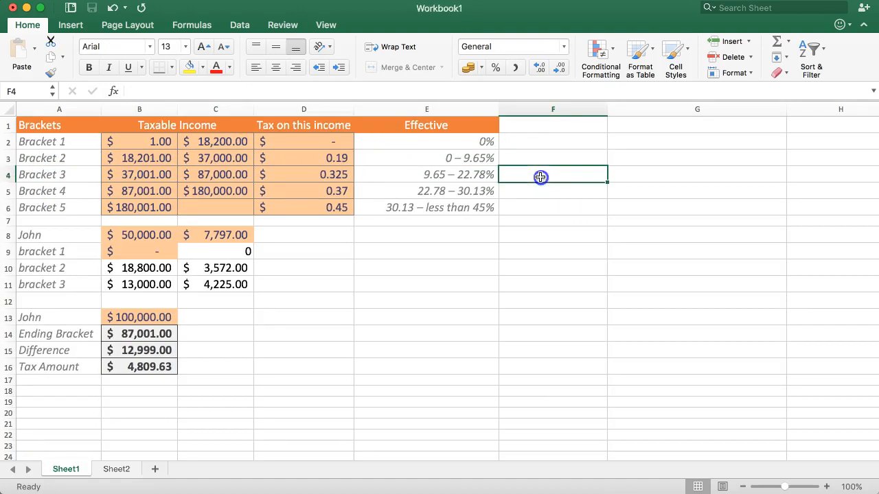
pyautogui.click(533, 190)
# Enter the heading "Tax Amount" in F1, beside the Effective column.
pyautogui.click(538, 136)
pyautogui.click(538, 131)
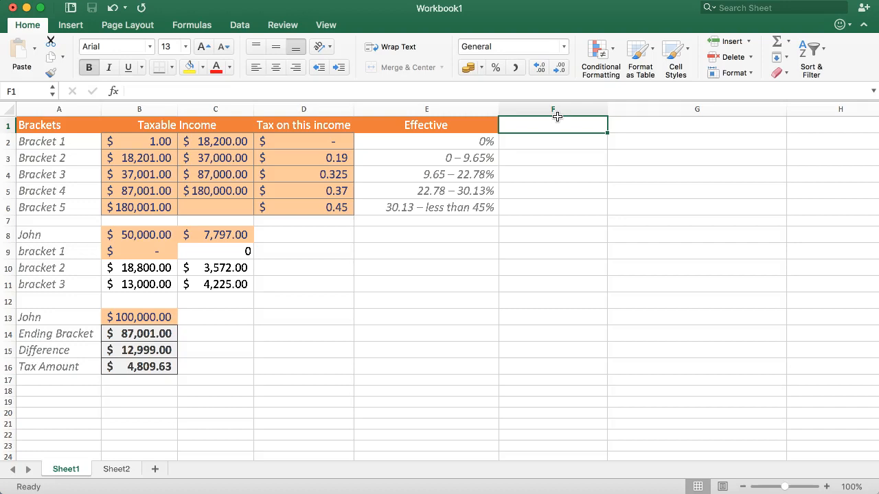
pyautogui.write('Tax')
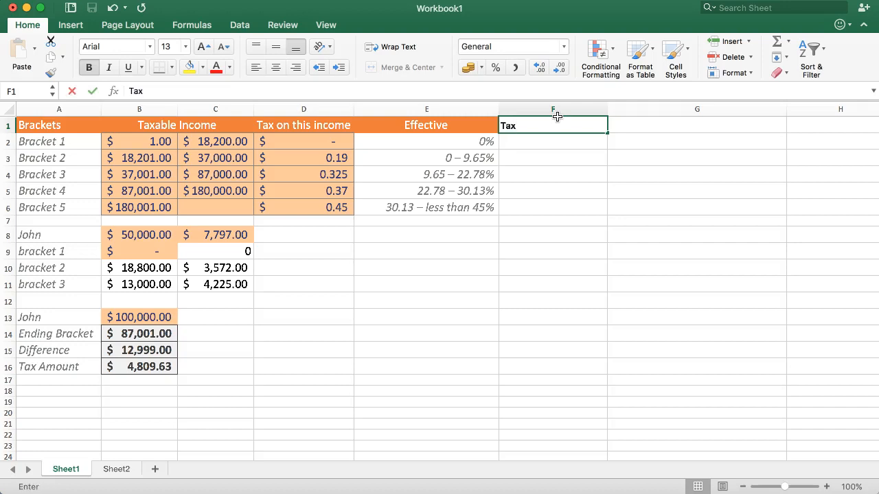
pyautogui.write(' Amount Per Bracket')
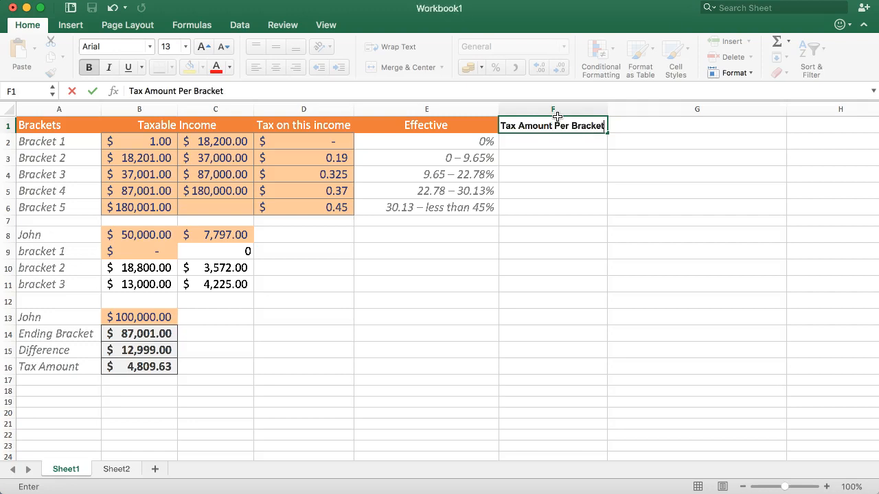
pyautogui.press('BackSpace')
pyautogui.press('BackSpace')
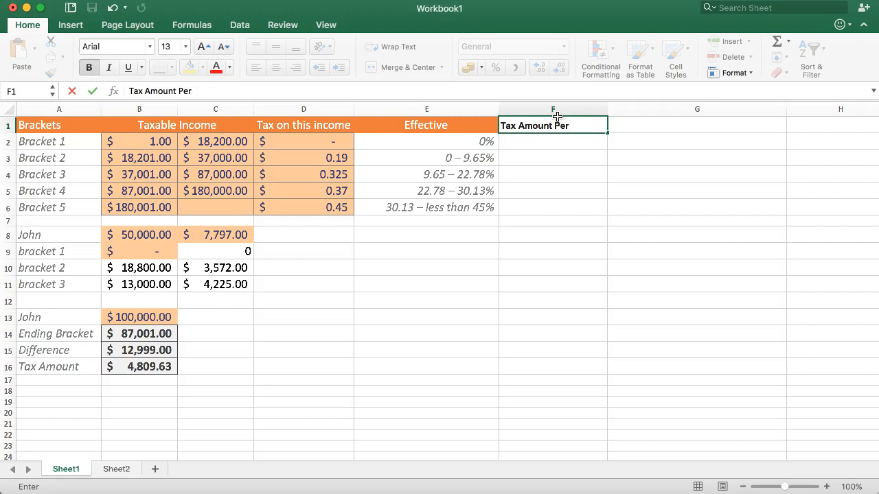
pyautogui.press('Return')
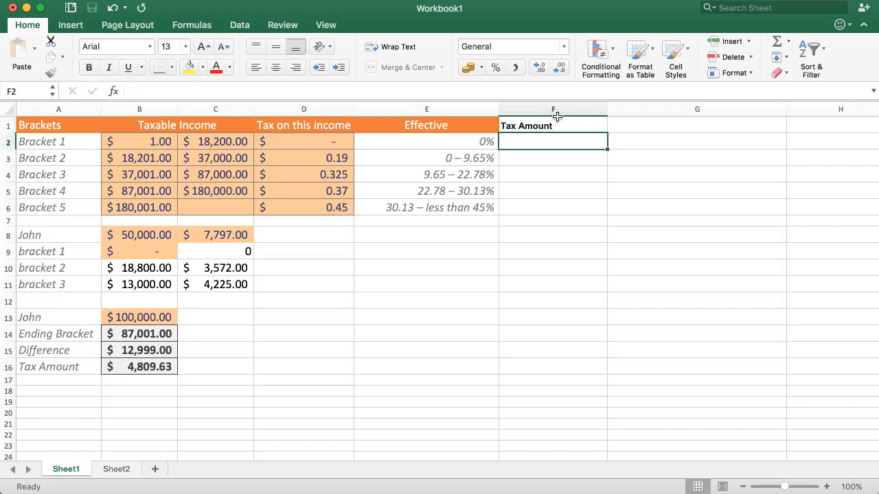
# Copy the formatting of the Effective heading in E1 onto the Tax Amount heading in F1.
pyautogui.click(569, 131)
pyautogui.click(472, 129)
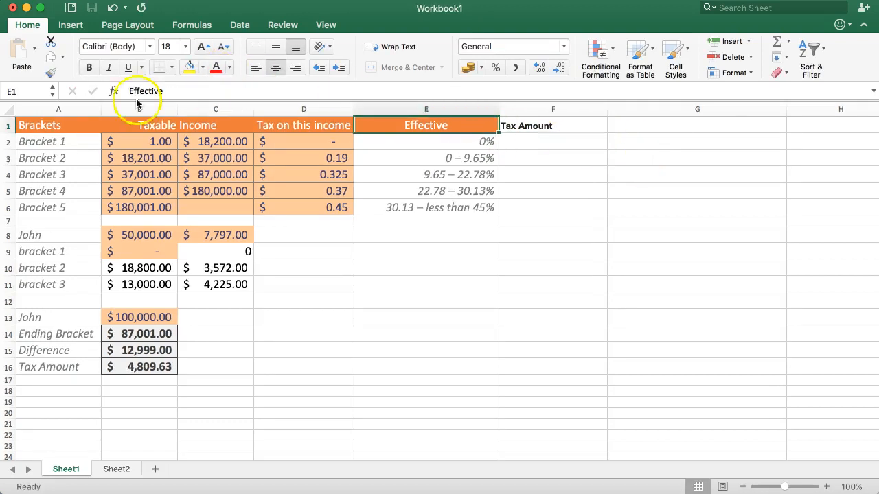
pyautogui.click(50, 72)
pyautogui.click(564, 127)
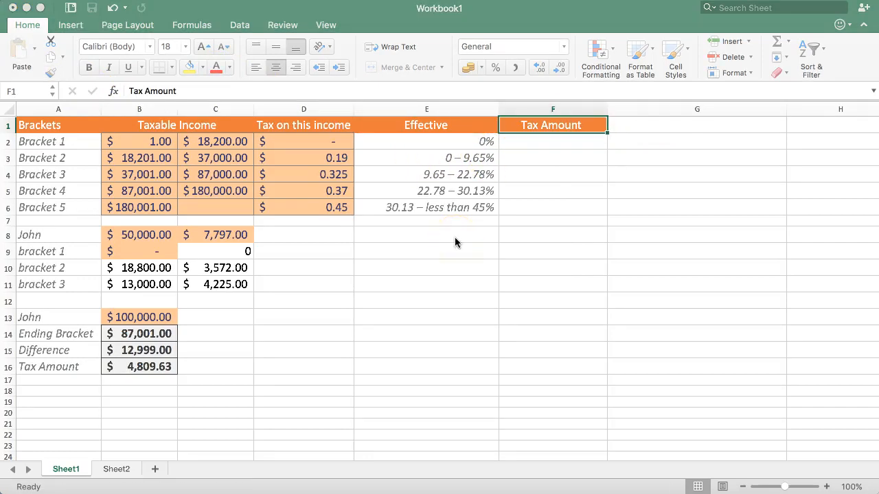
# Enter 0 as the Bracket 1 tax amount in F2.
pyautogui.click(571, 140)
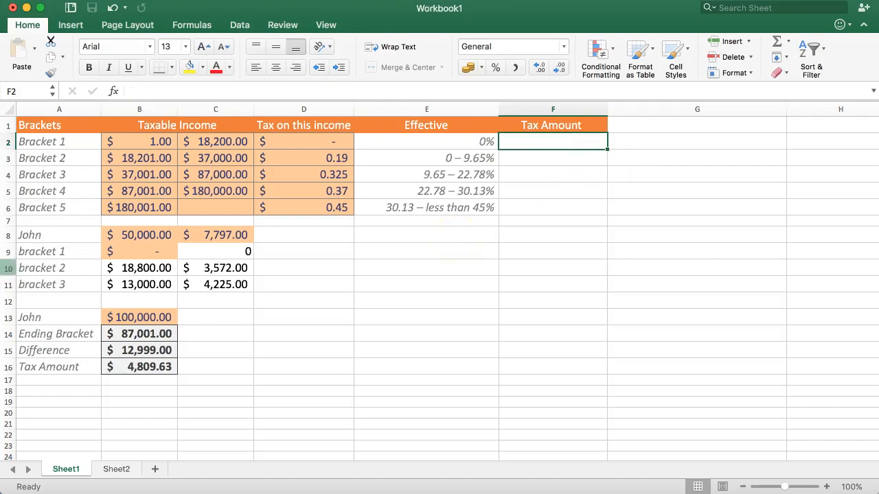
pyautogui.moveTo(30, 141); pyautogui.dragTo(418, 141)
pyautogui.click(544, 146)
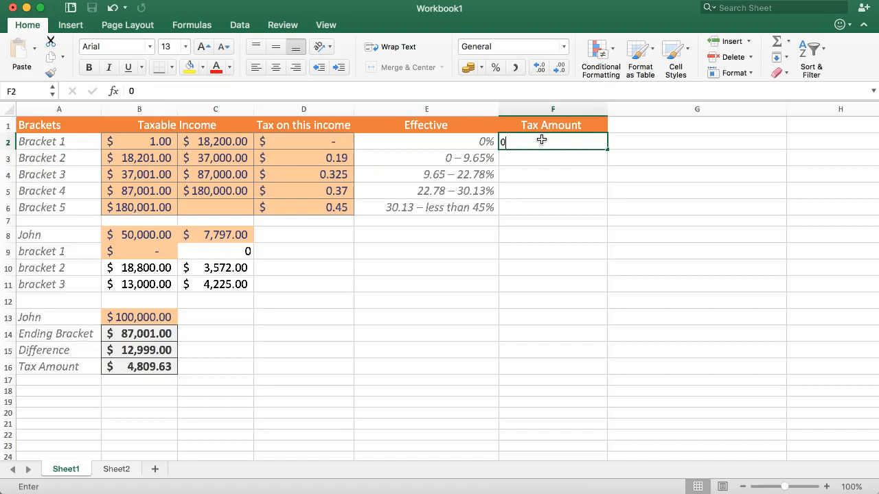
pyautogui.write('0')
pyautogui.press('Return')
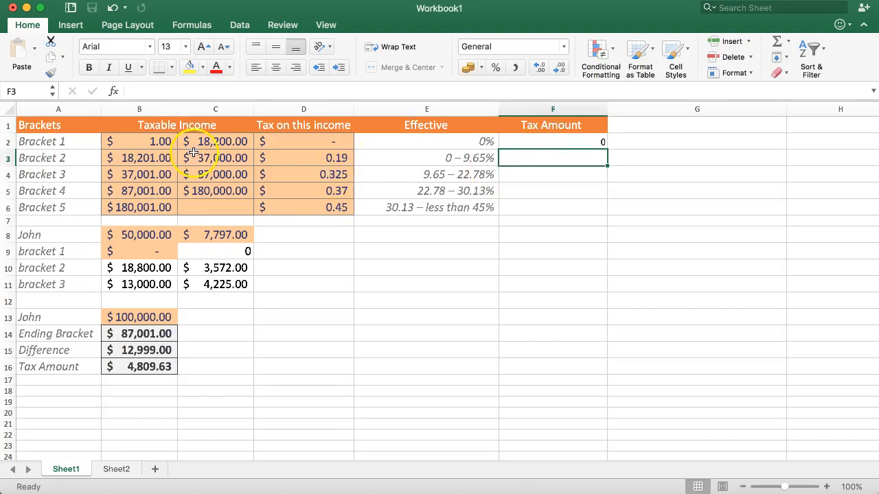
# Enter 0 as the Bracket 2 tax amount in F3.
pyautogui.moveTo(78, 160); pyautogui.dragTo(458, 159)
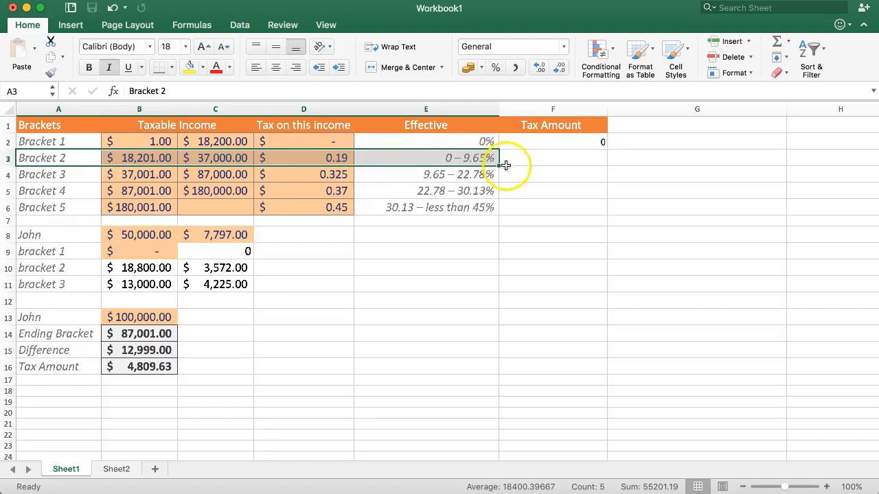
pyautogui.click(563, 160)
pyautogui.write('0')
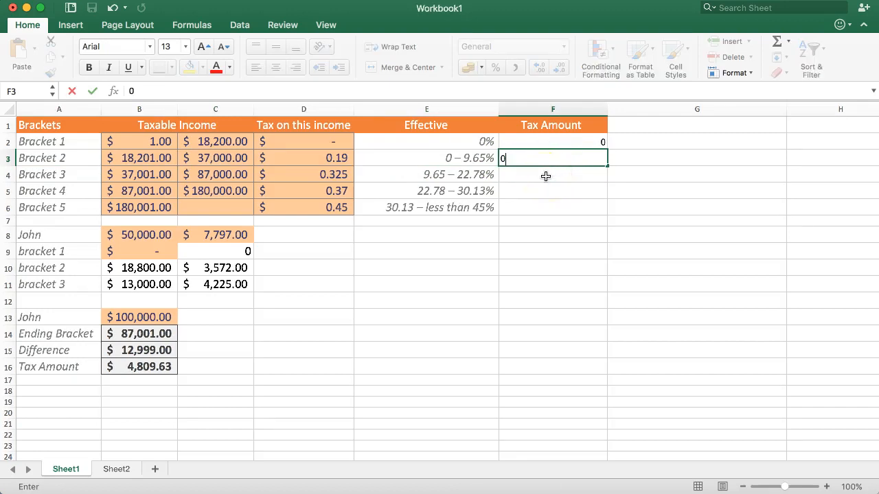
pyautogui.press('Return')
# Set the taxable income in B13 to 18,500 and compare the tax amount in B16 with the Bracket 2 row.
pyautogui.moveTo(525, 159); pyautogui.dragTo(260, 149)
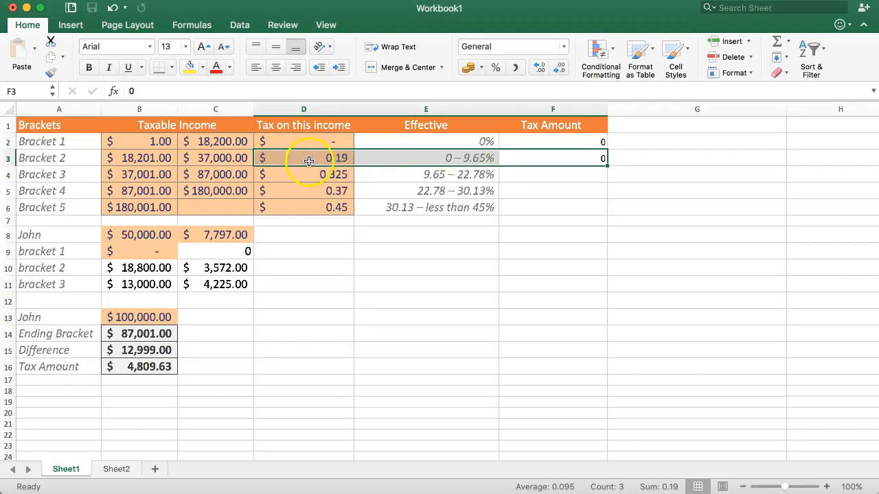
pyautogui.moveTo(86, 160); pyautogui.dragTo(457, 159)
pyautogui.moveTo(117, 352); pyautogui.dragTo(130, 383)
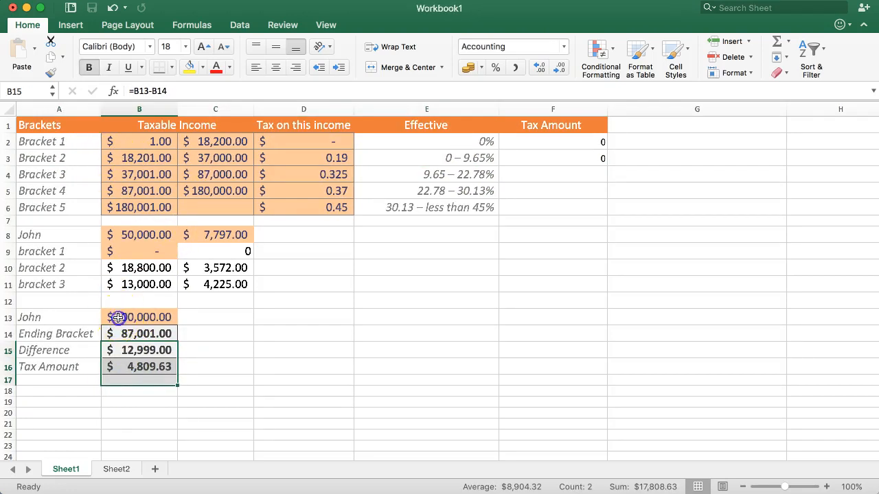
pyautogui.click(118, 317)
pyautogui.write('18500')
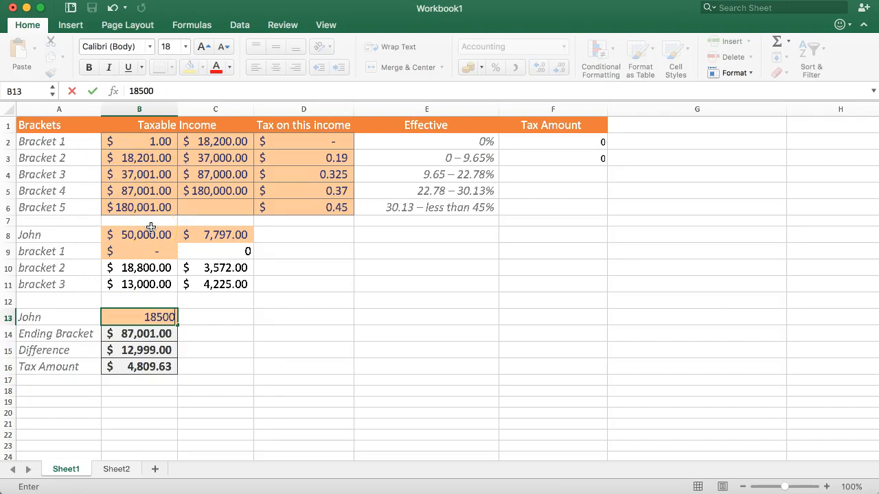
pyautogui.press('Return')
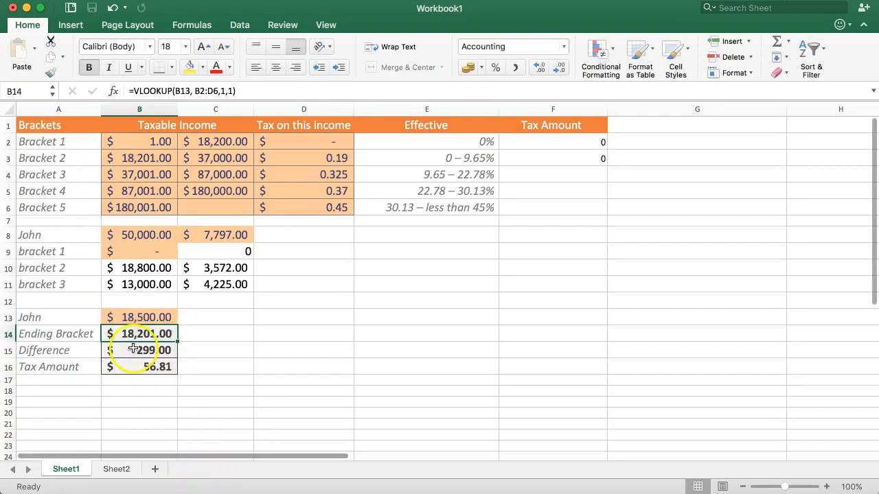
pyautogui.click(133, 364)
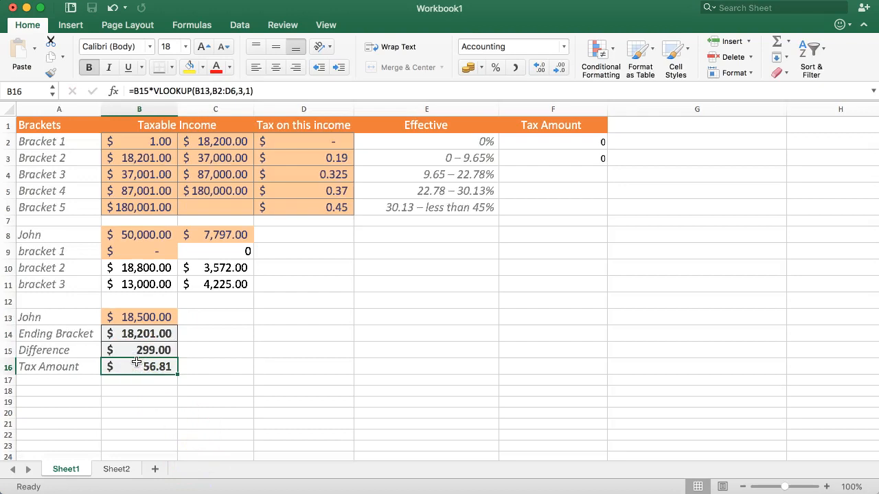
pyautogui.click(137, 368)
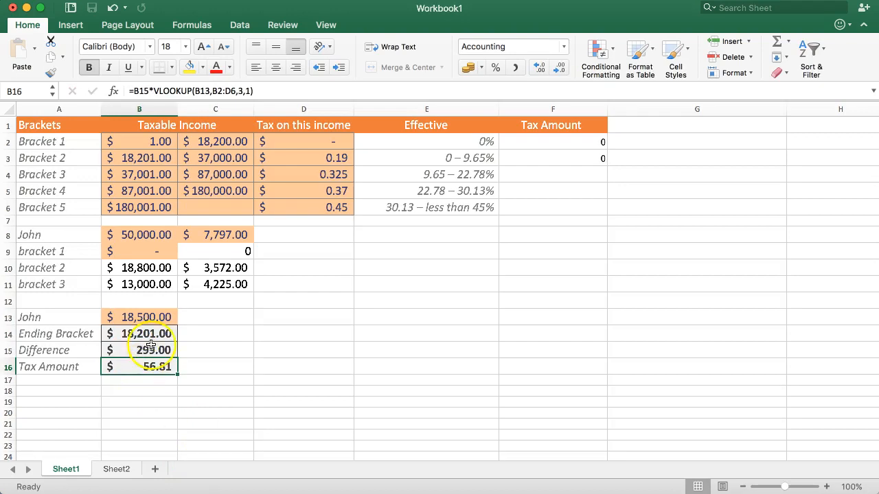
pyautogui.moveTo(69, 158); pyautogui.dragTo(570, 160)
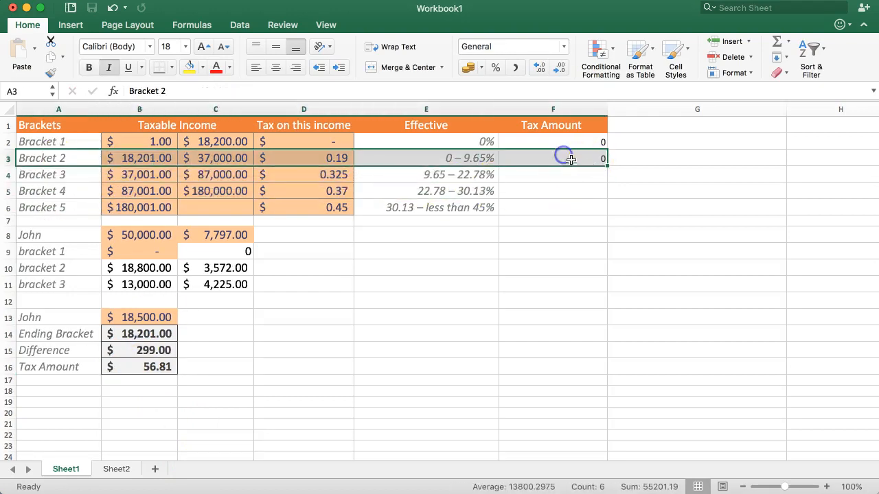
pyautogui.click(118, 361)
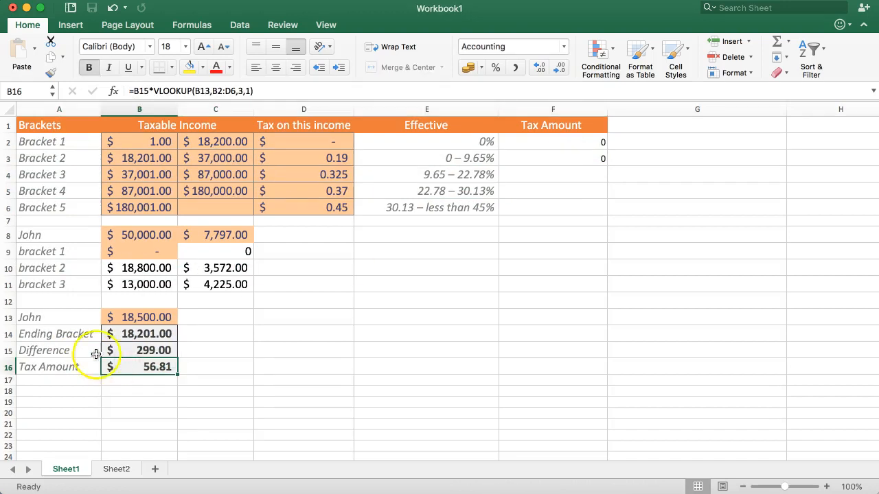
# Set the taxable income in B13 to 50,000 and check the tax amount in B16.
pyautogui.click(140, 233)
pyautogui.click(128, 313)
pyautogui.doubleClick(130, 314)
pyautogui.write('500000')
pyautogui.press('BackSpace')
pyautogui.press('Return')
pyautogui.click(147, 368)
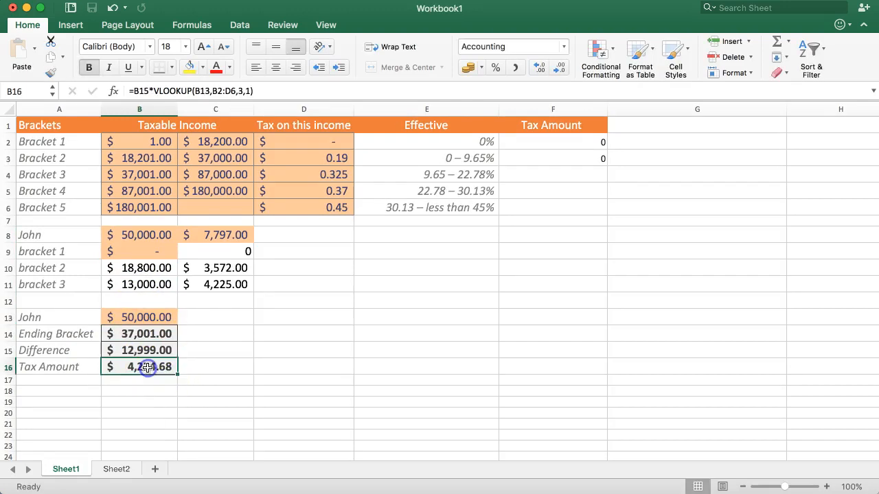
# Review the bracket 2 tax formula in C10 against the Bracket 2 income range and rate in row 3.
pyautogui.click(220, 270)
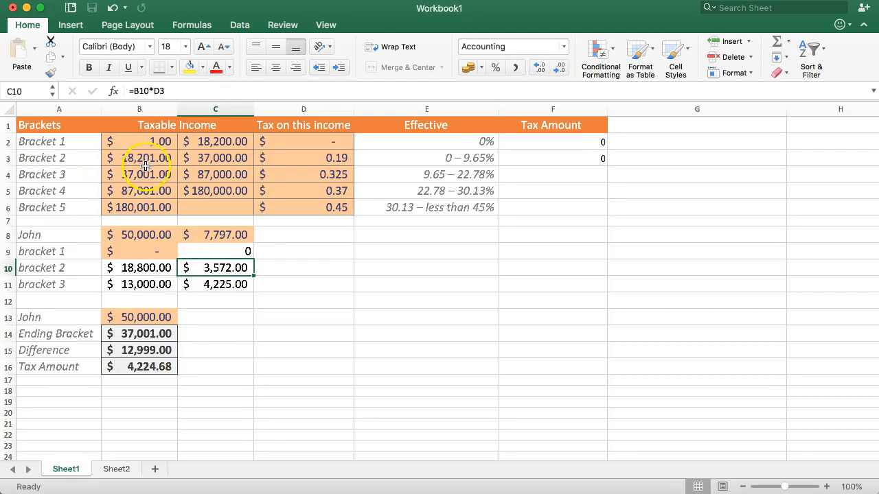
pyautogui.moveTo(123, 160); pyautogui.dragTo(533, 146)
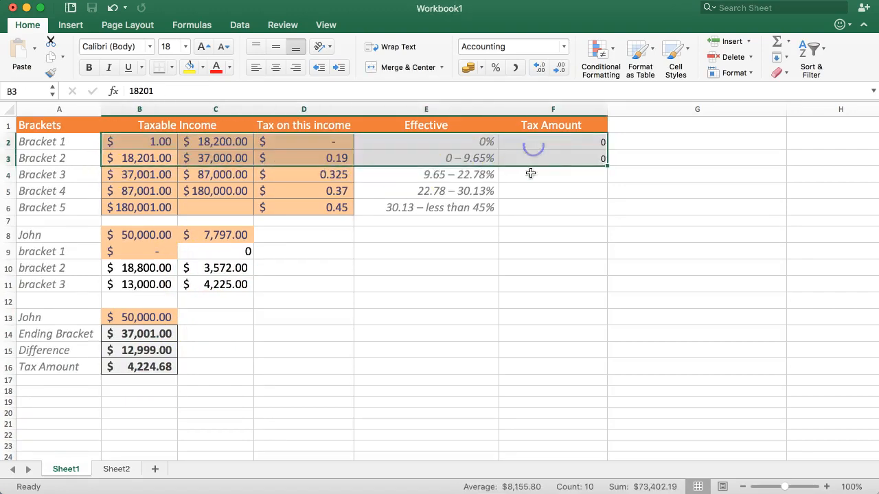
pyautogui.click(530, 173)
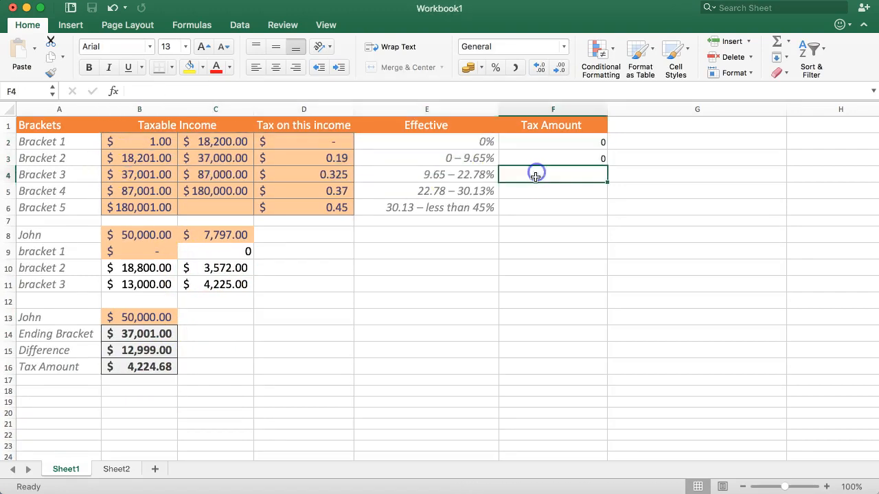
pyautogui.click(212, 159)
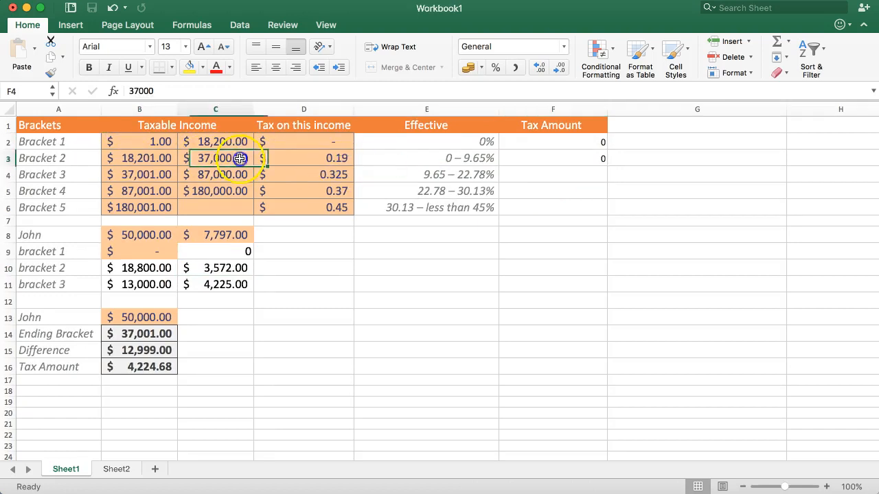
pyautogui.moveTo(213, 159); pyautogui.dragTo(343, 158)
# Enter the formula =(C3-C2)*D3 in F4 as the Bracket 3 tax amount.
pyautogui.click(530, 174)
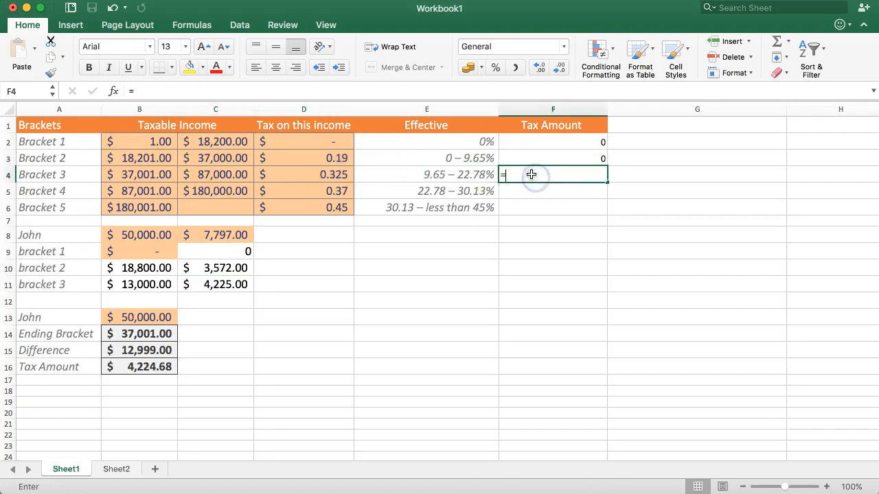
pyautogui.write('=')
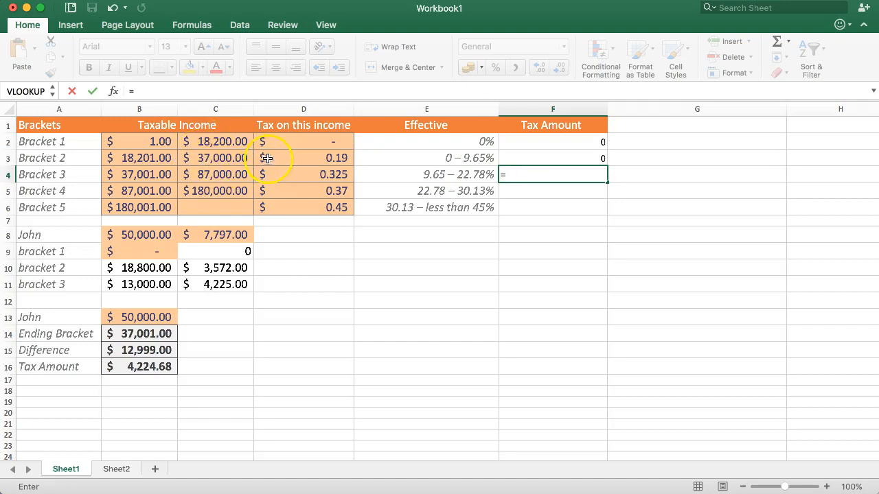
pyautogui.click(217, 158)
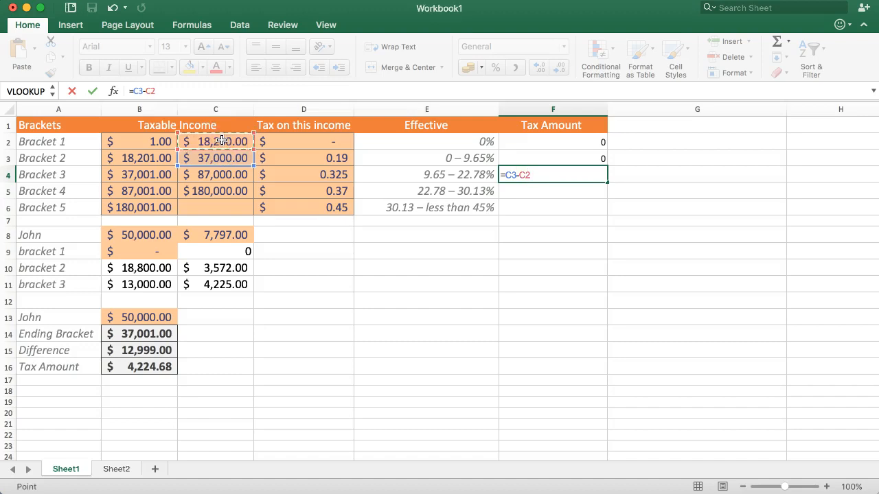
pyautogui.click(316, 160)
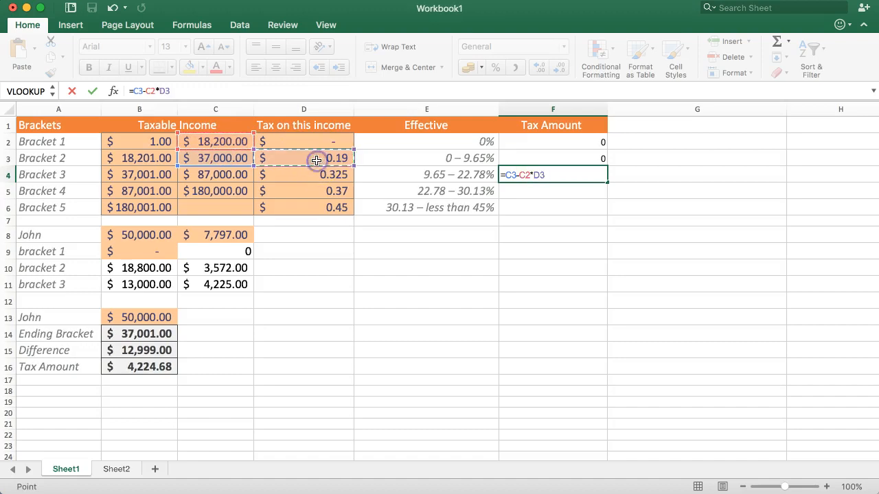
pyautogui.click(506, 173)
pyautogui.write('(')
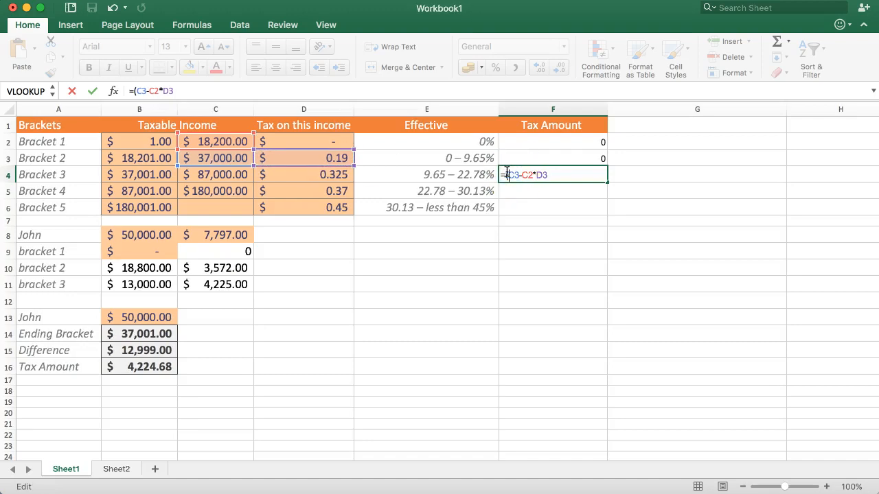
pyautogui.press('Right')
pyautogui.press('Right')
pyautogui.press('Right')
pyautogui.press('Right')
pyautogui.press('Right')
pyautogui.write(')')
pyautogui.press('Return')
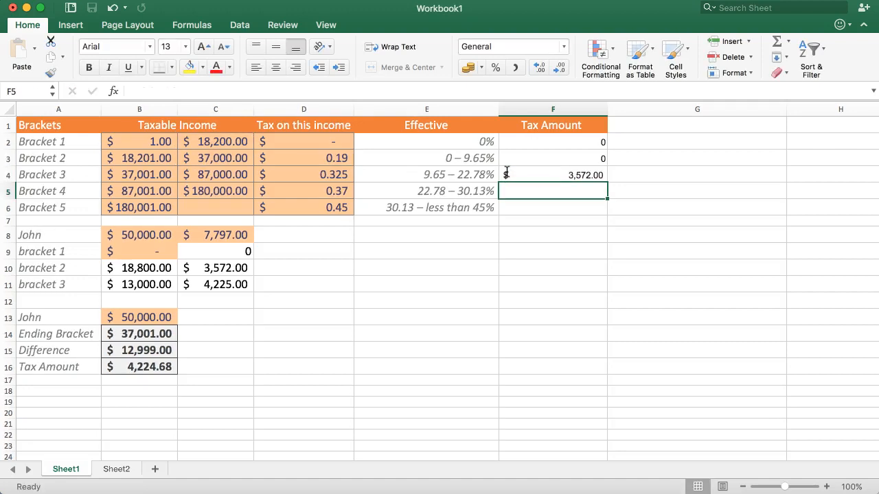
# Try adding the Bracket 3 tax amount from F4 to the VLOOKUP formula in B16, and undo the change.
pyautogui.click(509, 174)
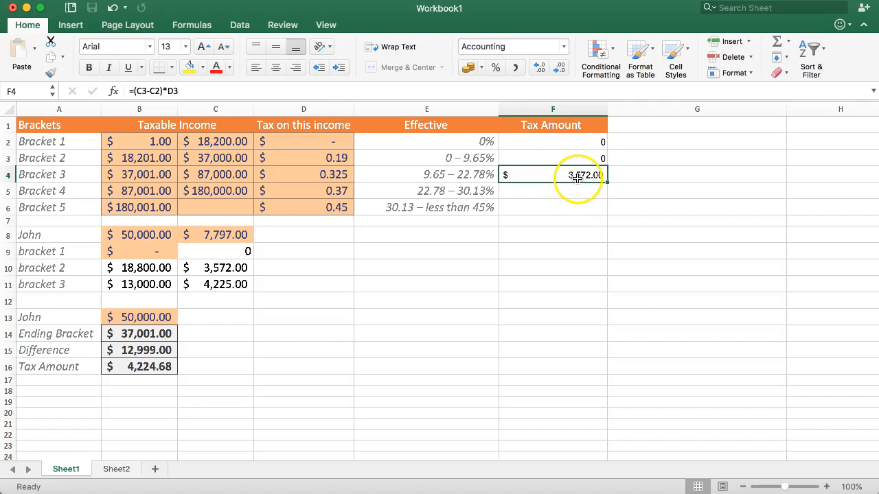
pyautogui.click(538, 173)
pyautogui.moveTo(538, 173); pyautogui.dragTo(514, 173)
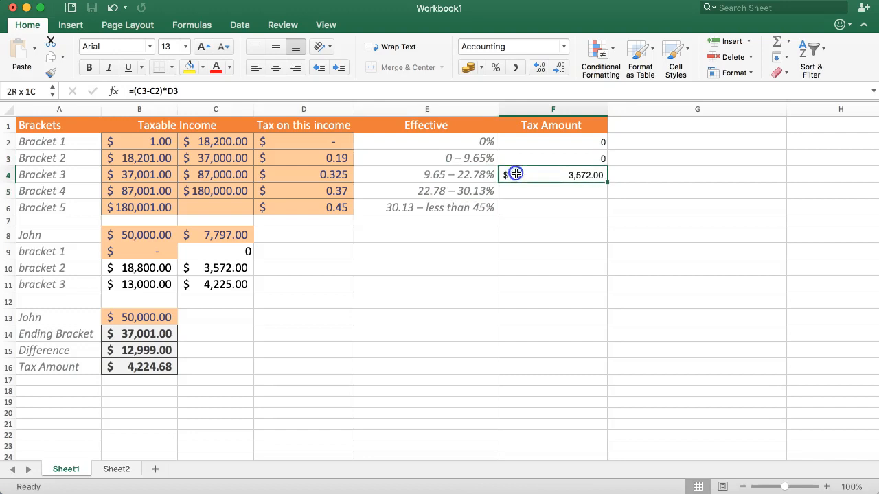
pyautogui.click(266, 323)
pyautogui.click(121, 346)
pyautogui.click(129, 366)
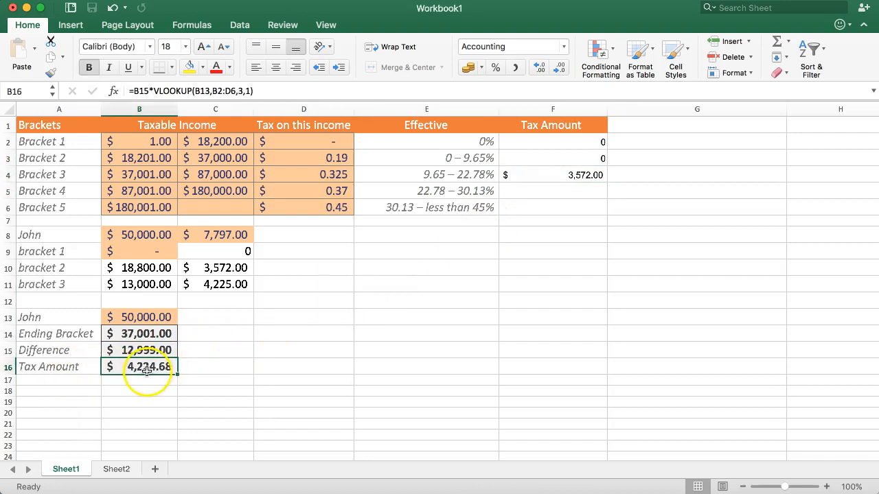
pyautogui.click(265, 89)
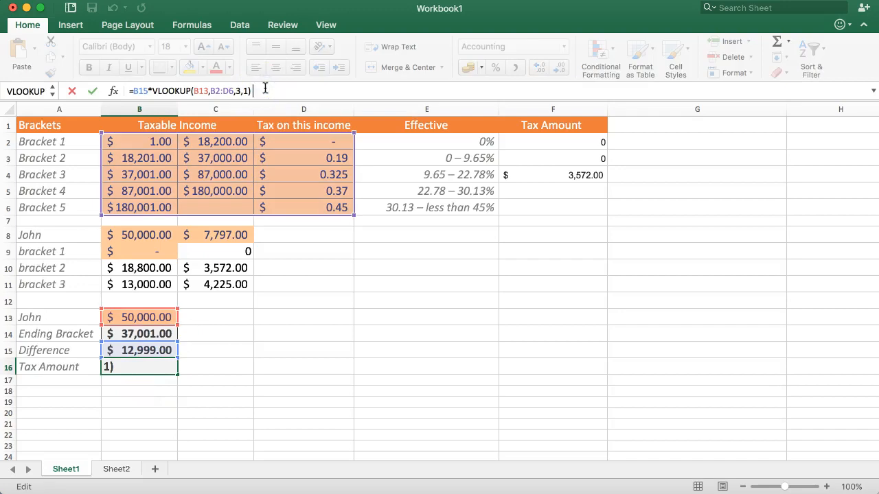
pyautogui.write('+')
pyautogui.click(569, 175)
pyautogui.press('Return')
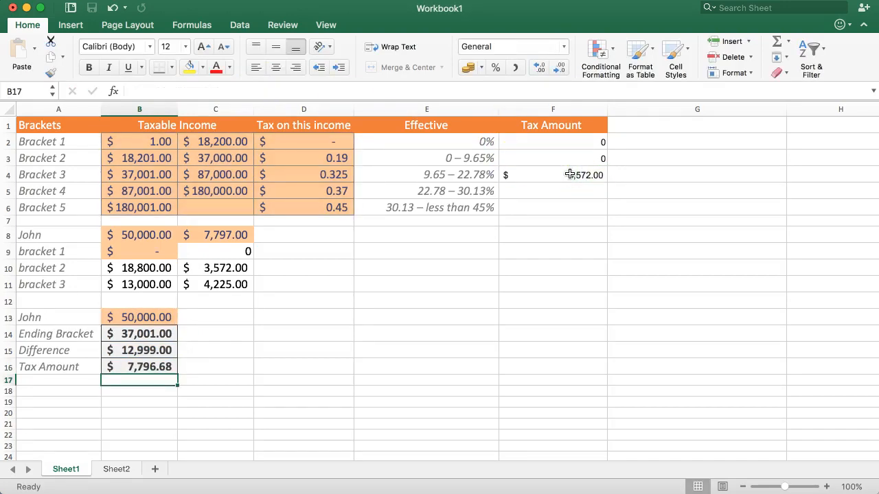
pyautogui.press('super+z')
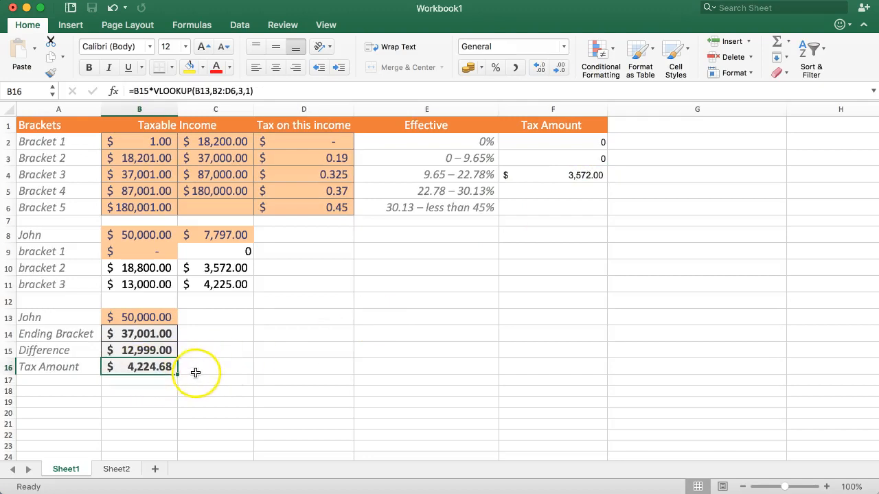
# Enter the label Tax Amount 2 in A17, below Tax Amount.
pyautogui.click(59, 379)
pyautogui.write('=')
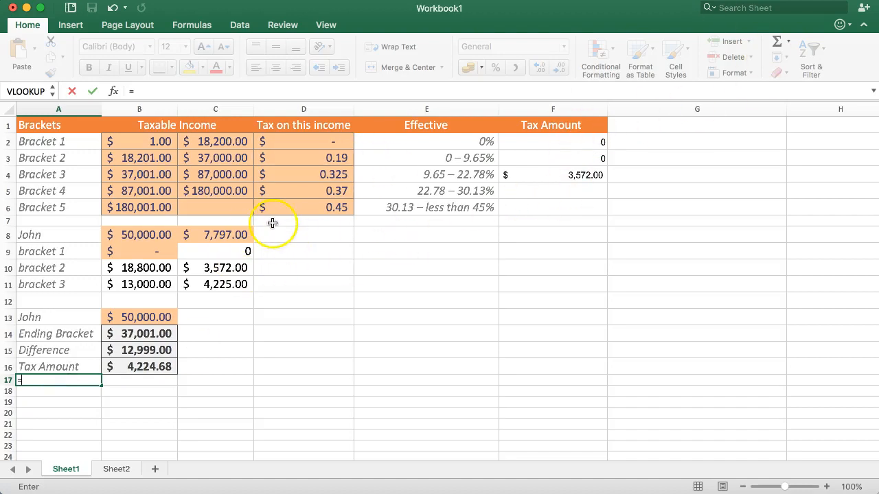
pyautogui.press('BackSpace')
pyautogui.press('Right')
pyautogui.press('Left')
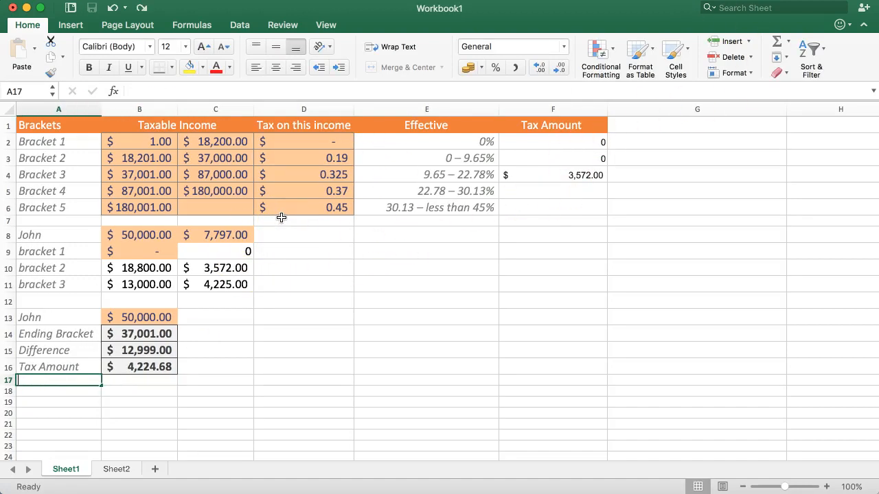
pyautogui.write('Tax ')
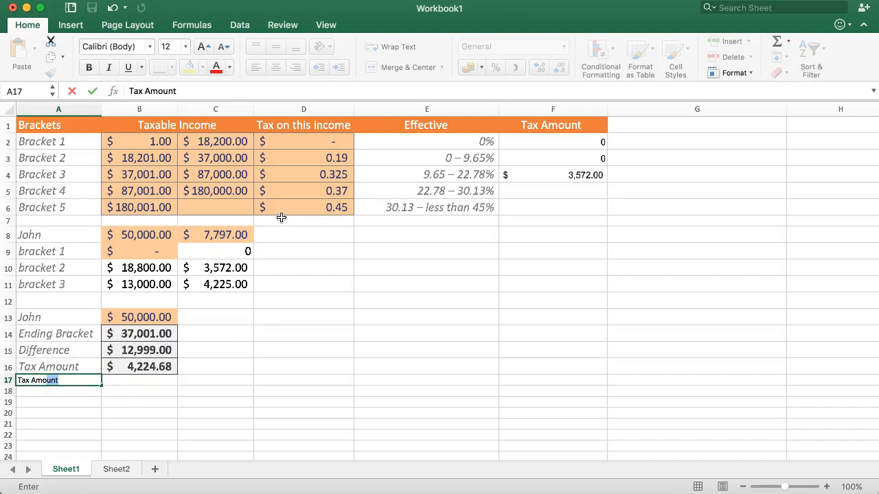
pyautogui.write('Amount 2')
pyautogui.press('Tab')
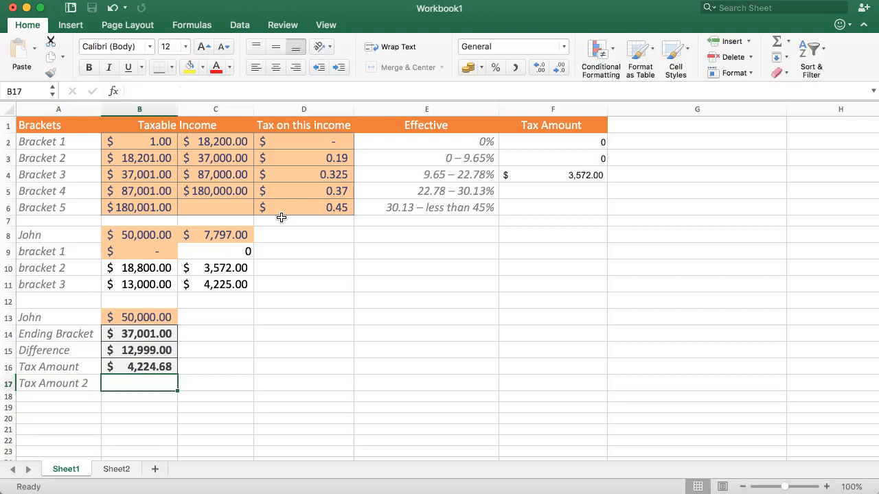
# Enter the formula =VLOOKUP(B13,B2:F6,5,1) in B17 to look up the tax amount from the bracket table.
pyautogui.click(281, 197)
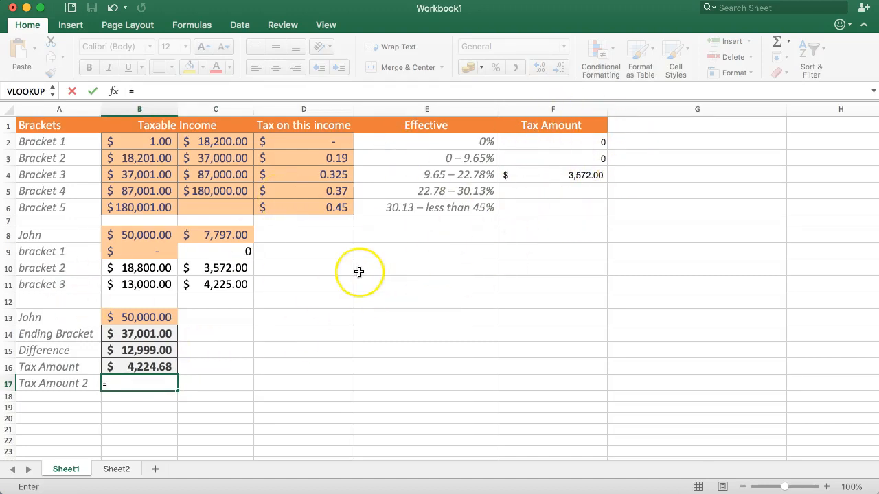
pyautogui.write('VLOOKUP(')
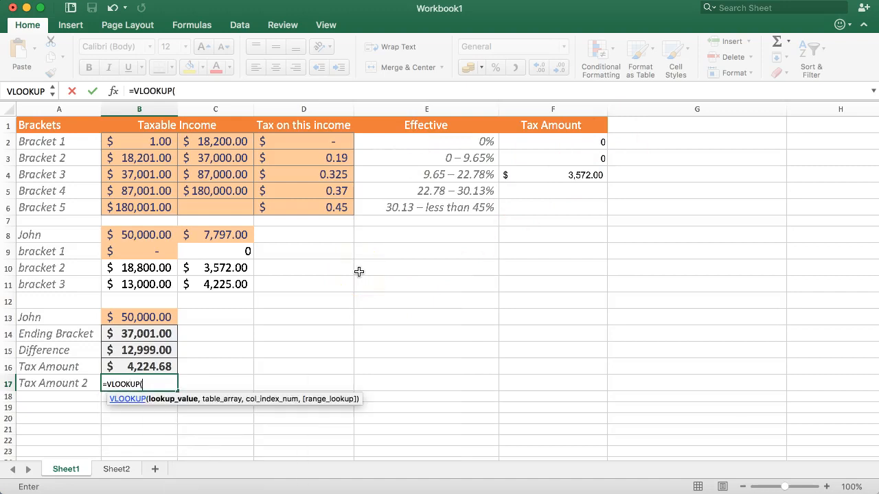
pyautogui.click(150, 317)
pyautogui.write(',')
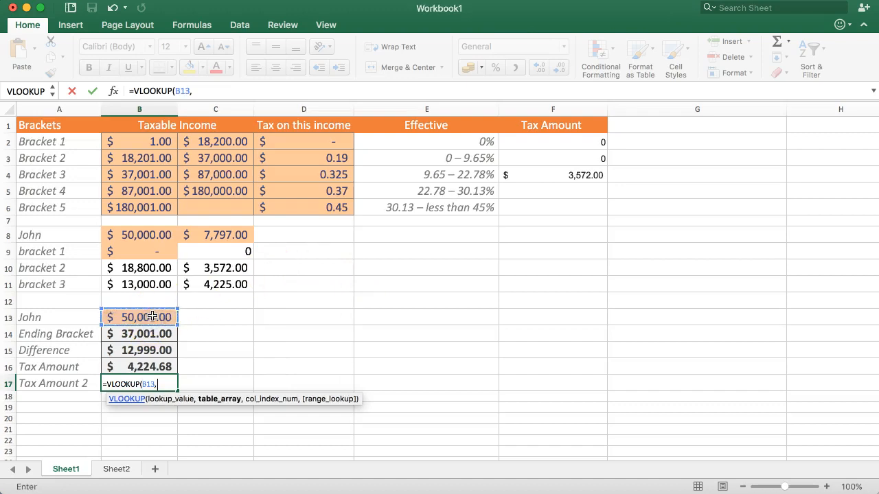
pyautogui.moveTo(133, 141); pyautogui.dragTo(553, 210)
pyautogui.write(',5')
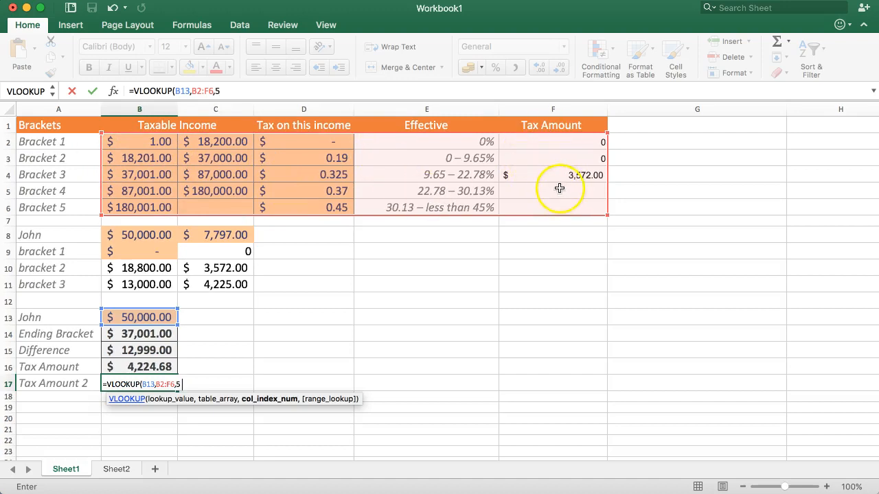
pyautogui.write(',')
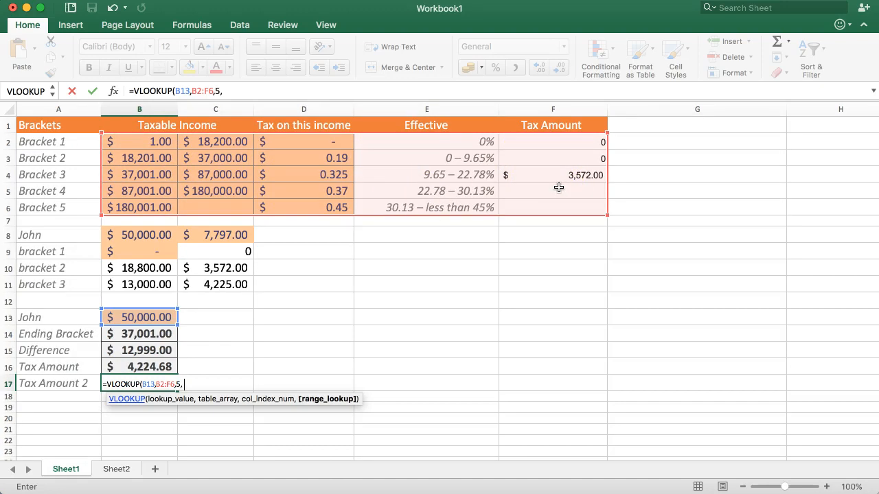
pyautogui.write('1)')
pyautogui.press('Return')
# Copy the formatting of B16 onto the Tax Amount 2 value in B17.
pyautogui.click(148, 384)
pyautogui.click(144, 367)
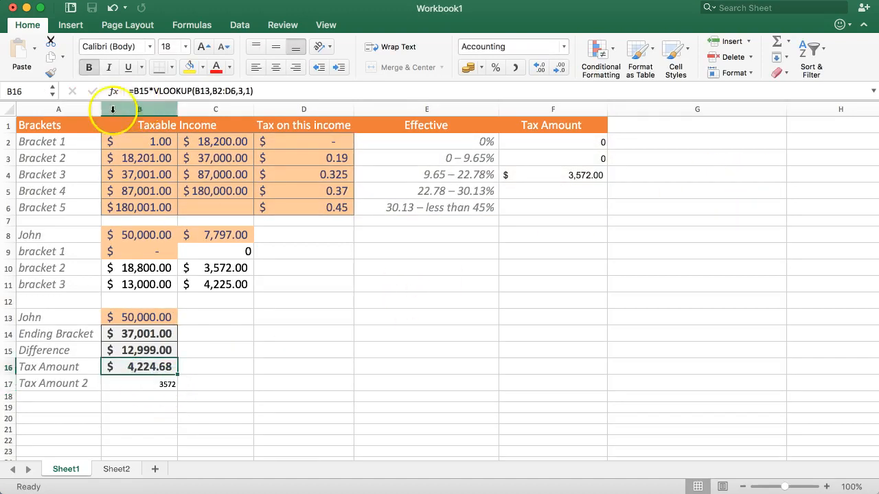
pyautogui.click(51, 72)
pyautogui.click(165, 385)
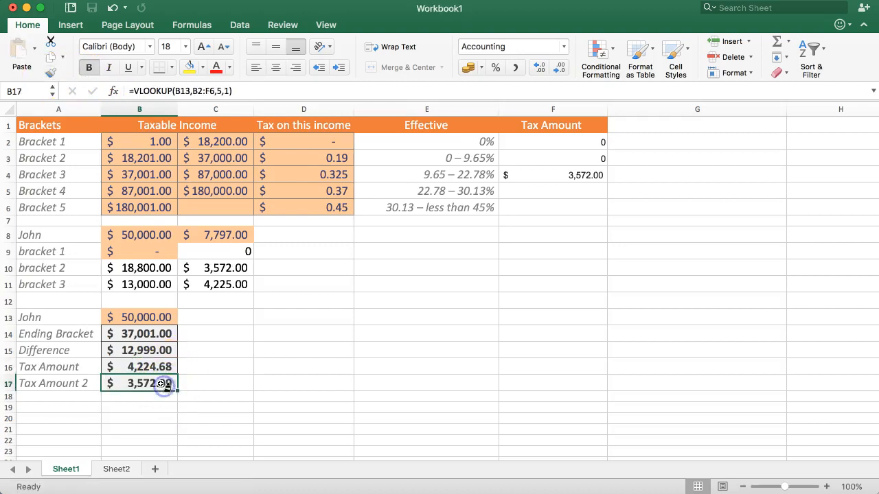
pyautogui.click(192, 334)
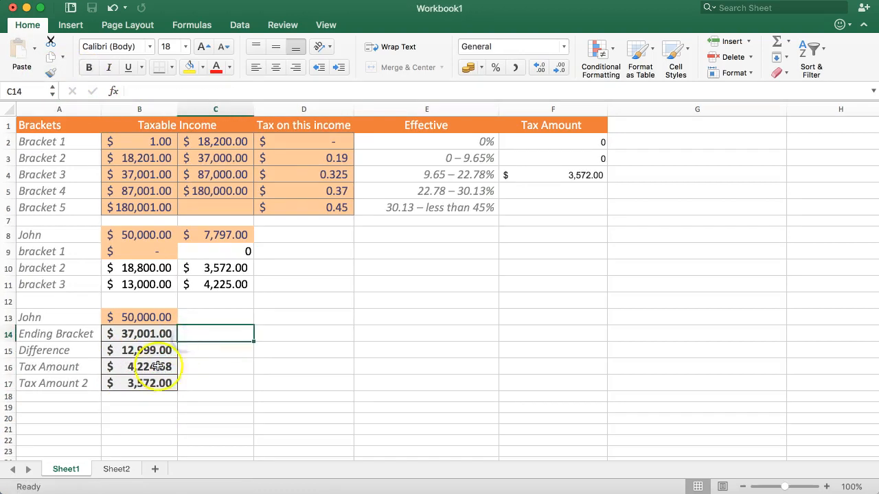
# Set the taxable income in B13 to 10,000 to test both tax amounts in B16 and B17.
pyautogui.moveTo(157, 383); pyautogui.dragTo(75, 385)
pyautogui.click(92, 395)
pyautogui.click(153, 389)
pyautogui.click(60, 367)
pyautogui.click(127, 319)
pyautogui.write('10,000')
pyautogui.press('Return')
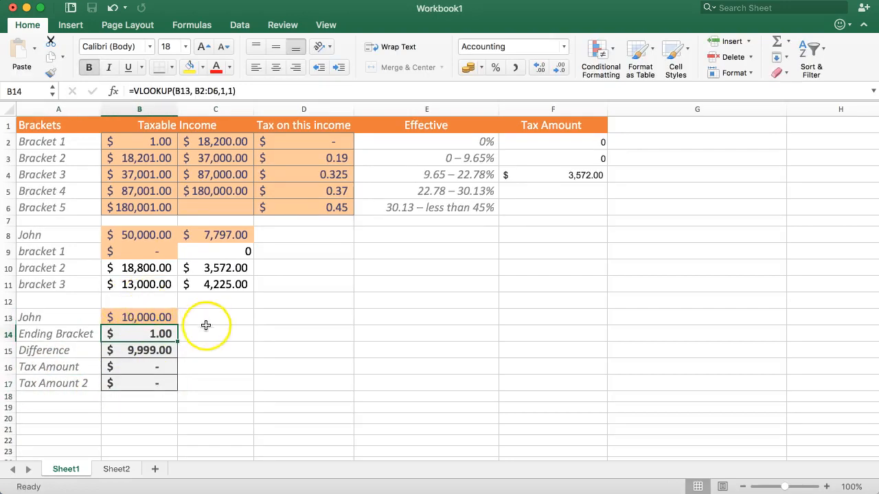
# Set the taxable income in B13 to 18500 and check the tax amounts in B16 and B17.
pyautogui.click(163, 316)
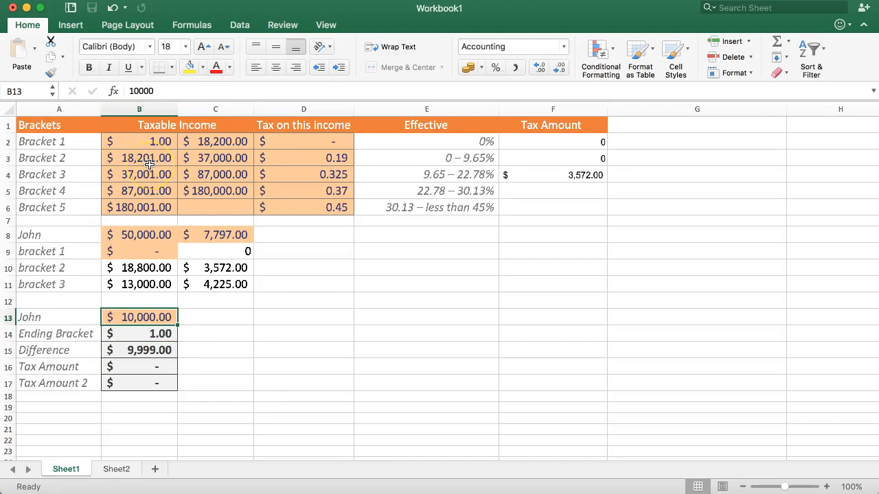
pyautogui.write('185000')
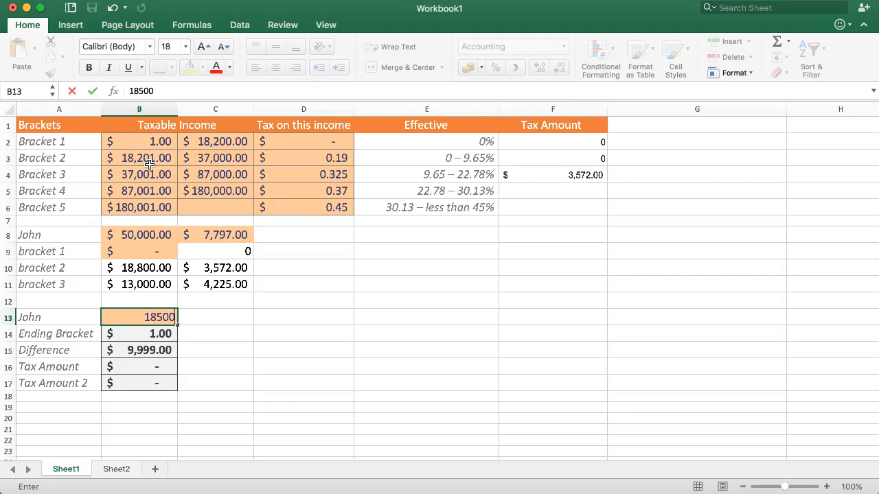
pyautogui.press('Return')
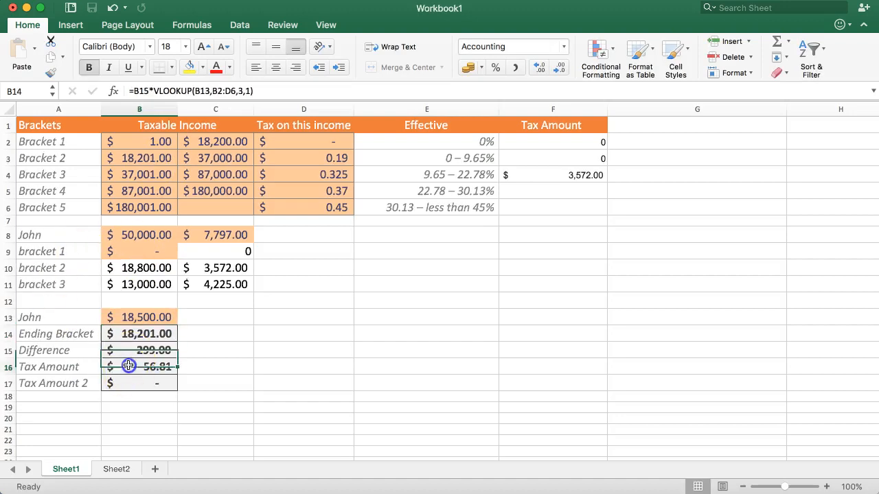
pyautogui.click(140, 383)
pyautogui.click(130, 367)
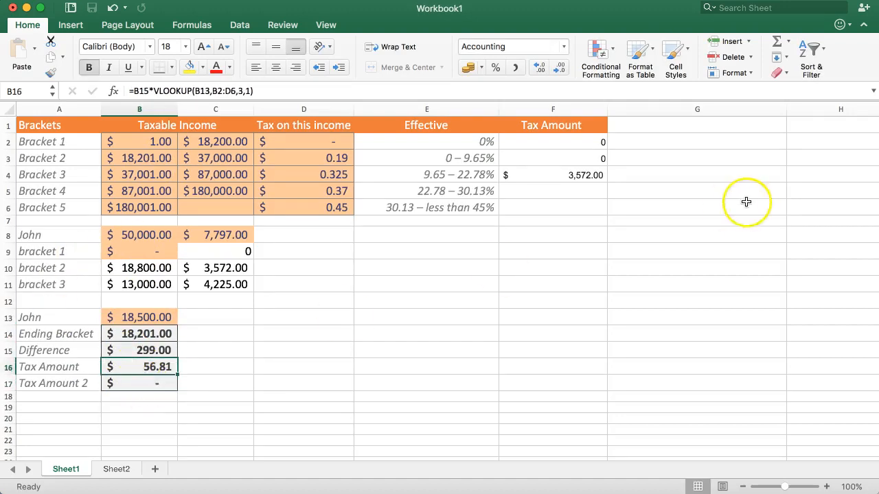
# Enter the formula =(C4-C3)*D4+F4 in F5 to calculate the Tax Amount for Bracket 4.
pyautogui.click(576, 188)
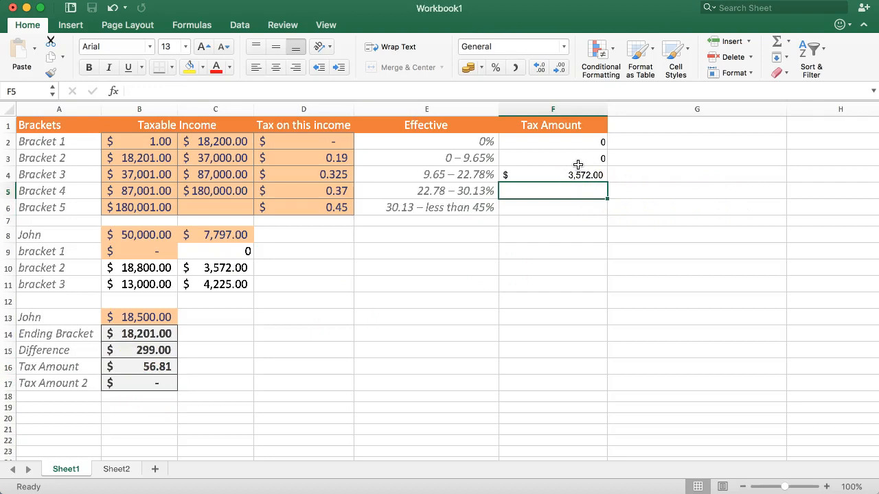
pyautogui.write('=')
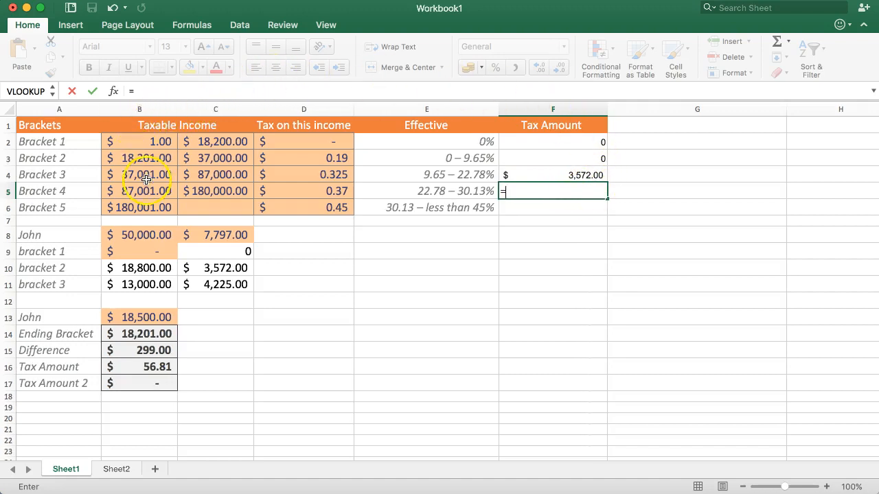
pyautogui.click(213, 177)
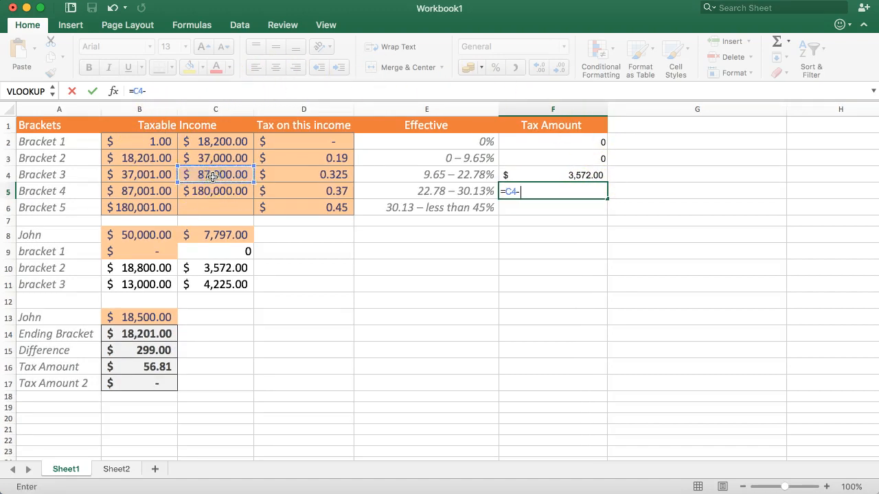
pyautogui.click(215, 157)
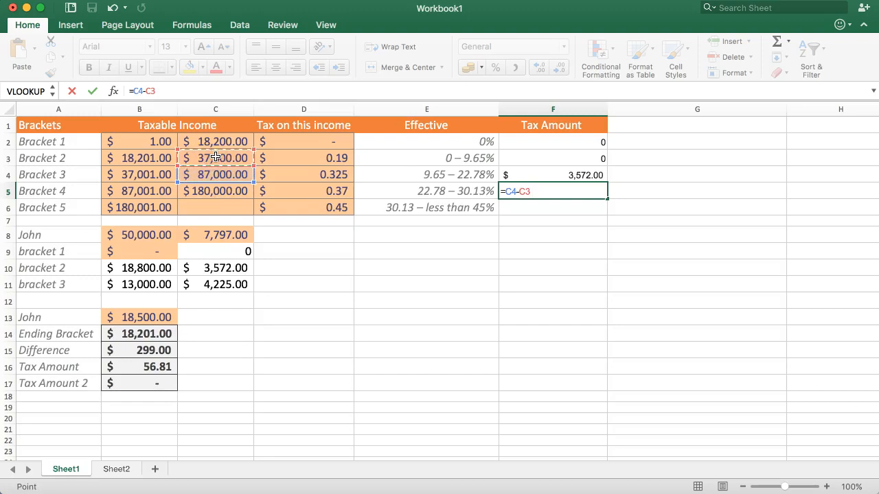
pyautogui.click(320, 176)
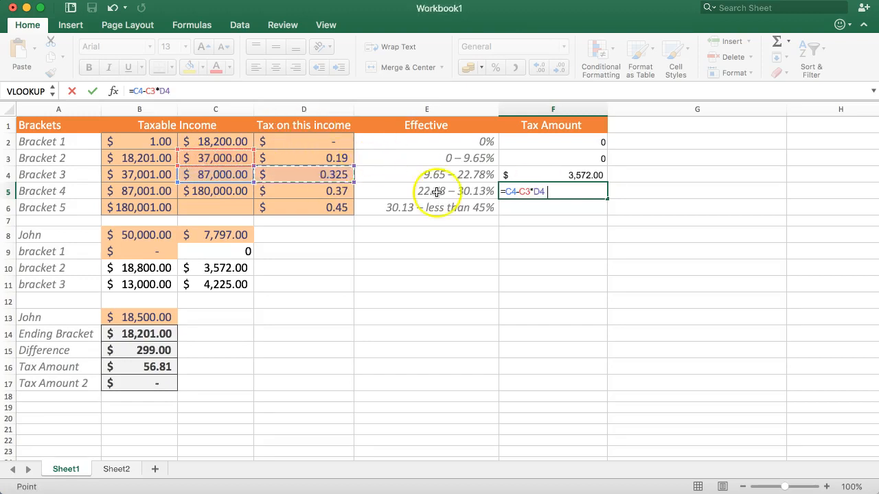
pyautogui.click(139, 91)
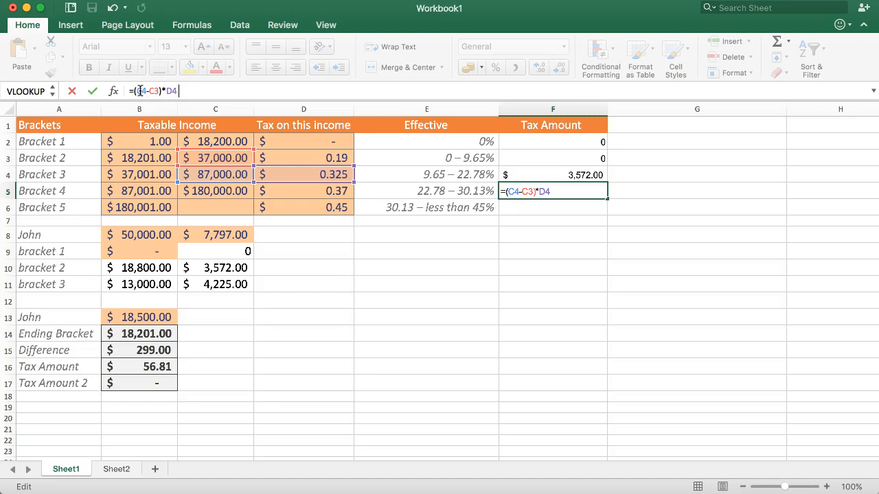
pyautogui.write('+')
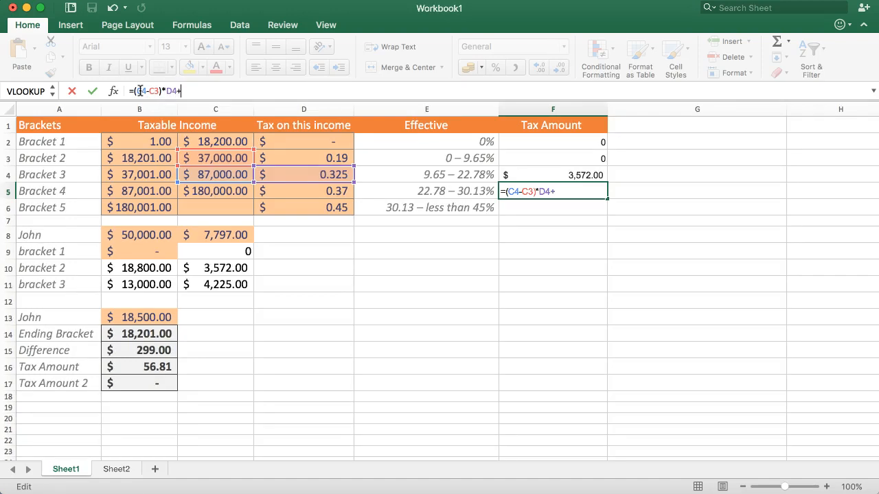
pyautogui.click(552, 175)
pyautogui.press('Return')
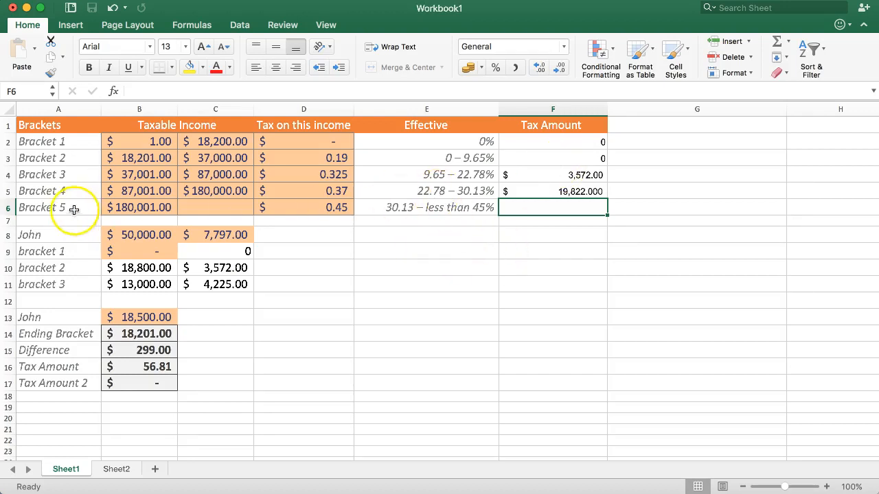
# Check the Bracket 4 income range and rate against the formula in F5.
pyautogui.moveTo(113, 194); pyautogui.dragTo(297, 196)
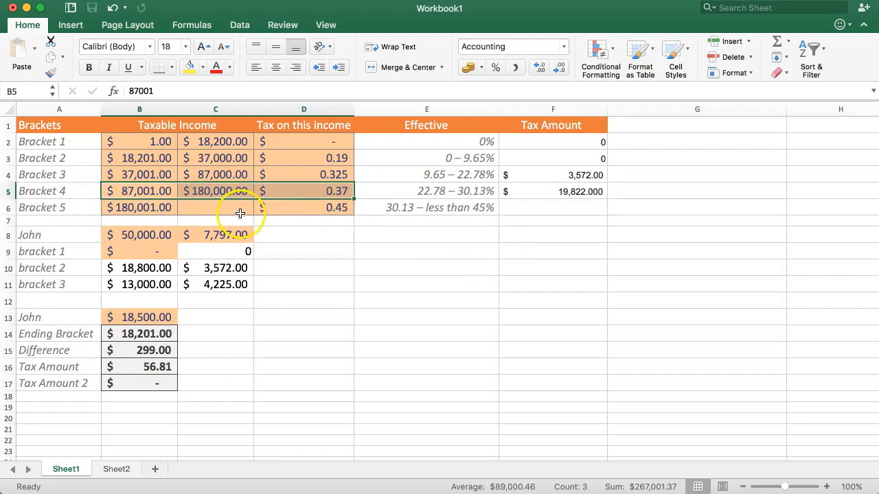
pyautogui.click(568, 191)
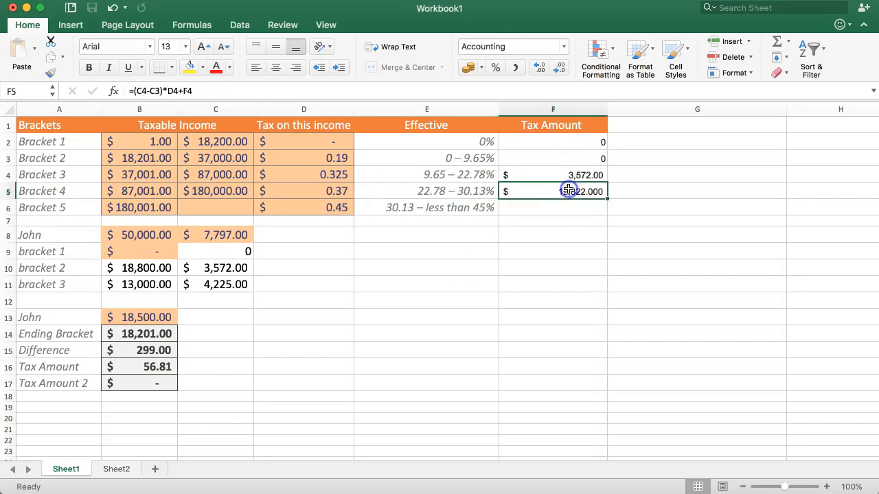
pyautogui.click(575, 196)
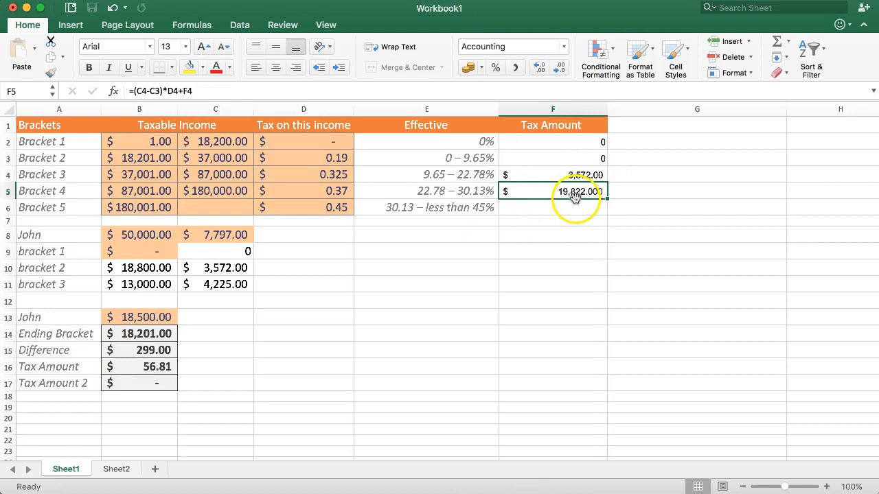
pyautogui.doubleClick(562, 209)
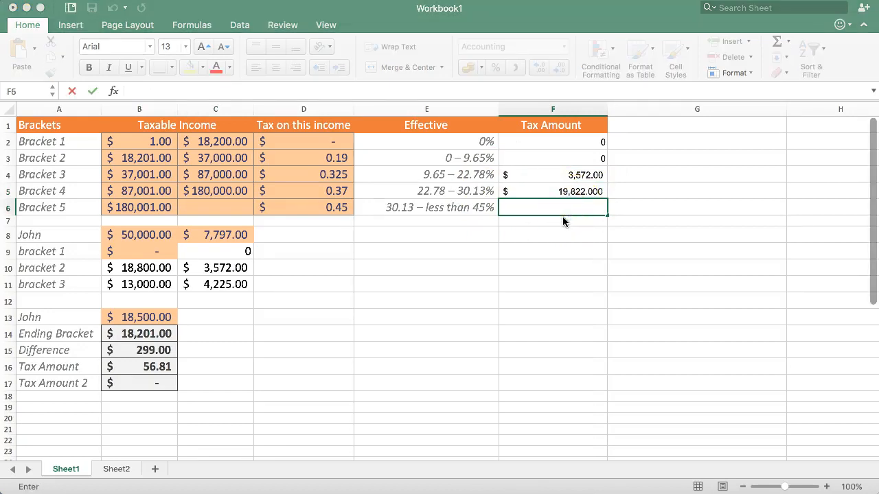
pyautogui.click(554, 194)
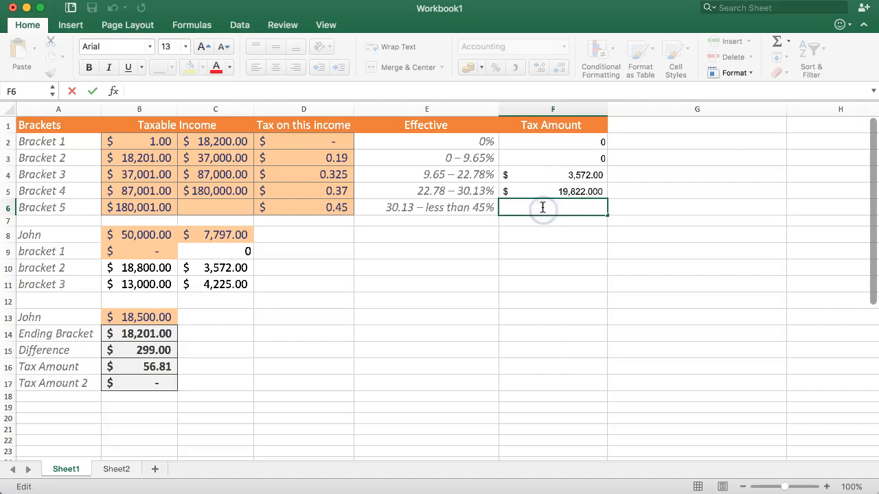
pyautogui.write('=')
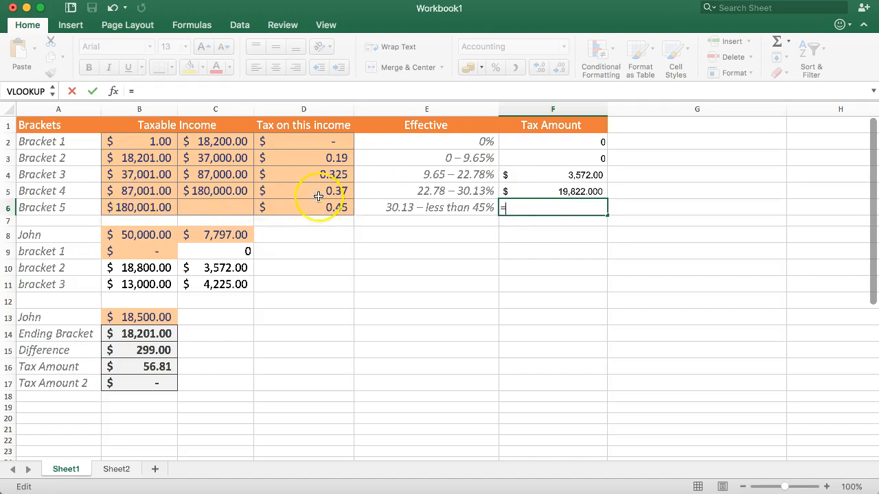
pyautogui.moveTo(137, 193); pyautogui.dragTo(229, 203)
pyautogui.press('Escape')
# Examine the Tax Amount formulas for Bracket 3 in F4 and Bracket 4 in F5.
pyautogui.click(577, 177)
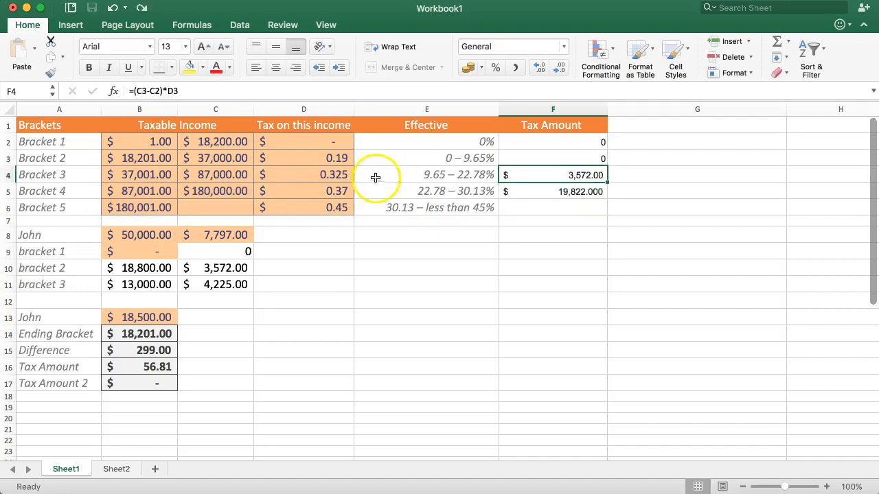
pyautogui.doubleClick(551, 172)
pyautogui.click(522, 192)
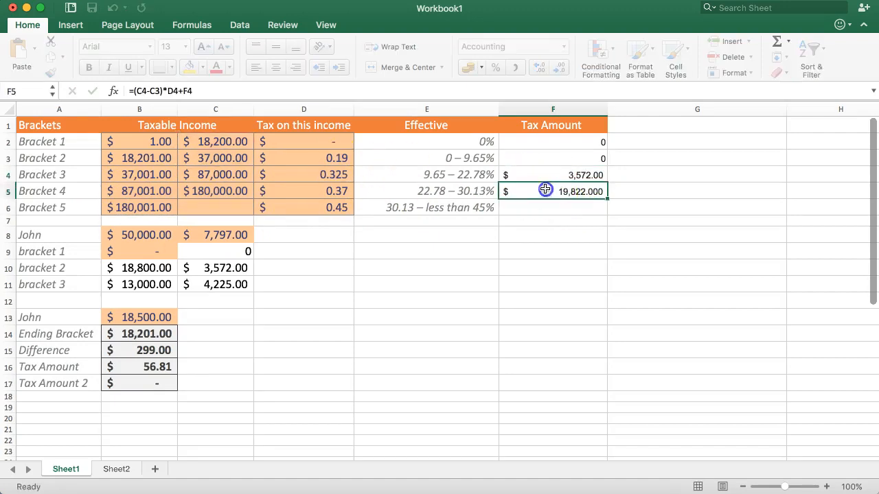
pyautogui.doubleClick(545, 191)
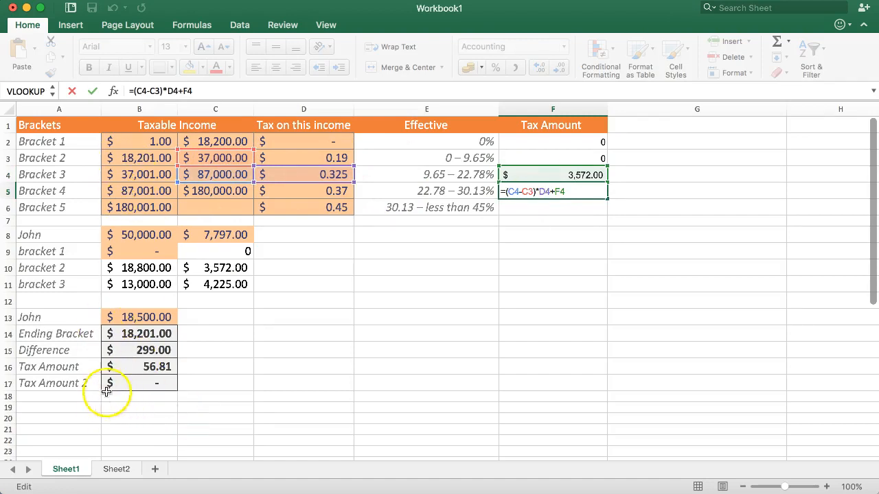
pyautogui.press('Return')
# Enter the formula =(C5-C4)*D5 in F6 to calculate the tax on the full Bracket 4 income range.
pyautogui.click(549, 204)
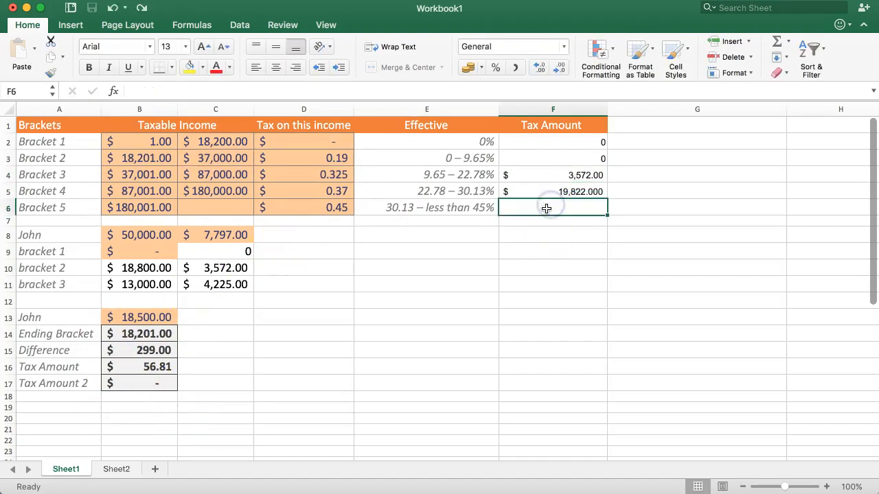
pyautogui.write('=')
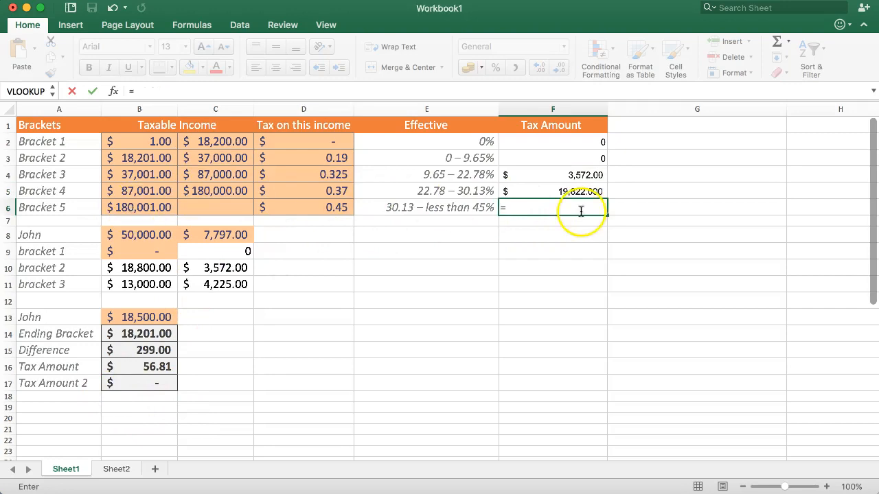
pyautogui.moveTo(61, 191); pyautogui.dragTo(443, 190)
pyautogui.press('BackSpace')
pyautogui.press('BackSpace')
pyautogui.press('BackSpace')
pyautogui.press('BackSpace')
pyautogui.press('BackSpace')
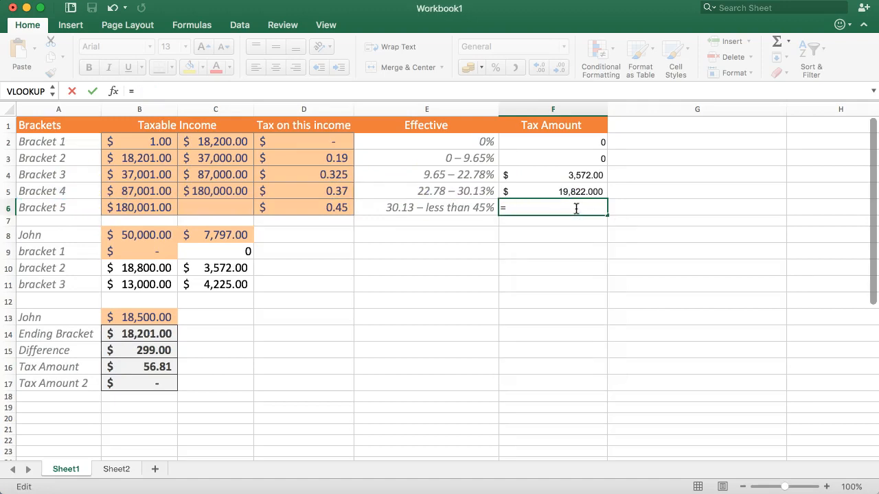
pyautogui.click(208, 196)
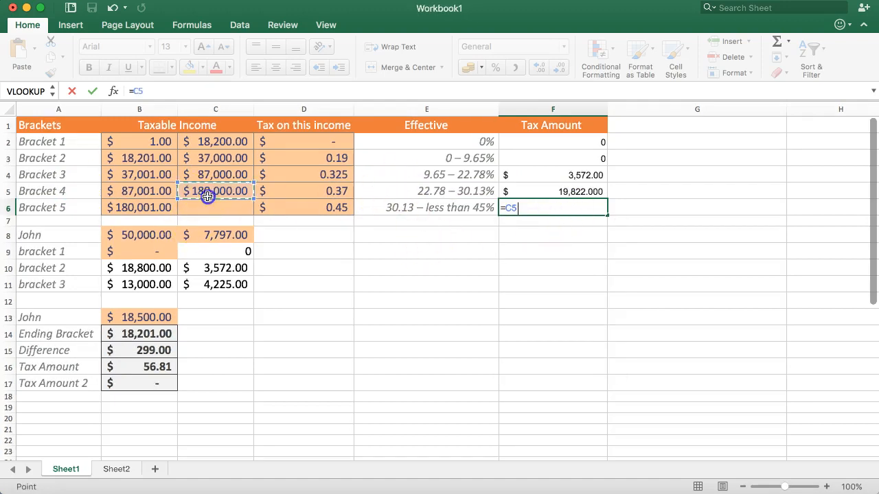
pyautogui.write('-')
pyautogui.click(202, 175)
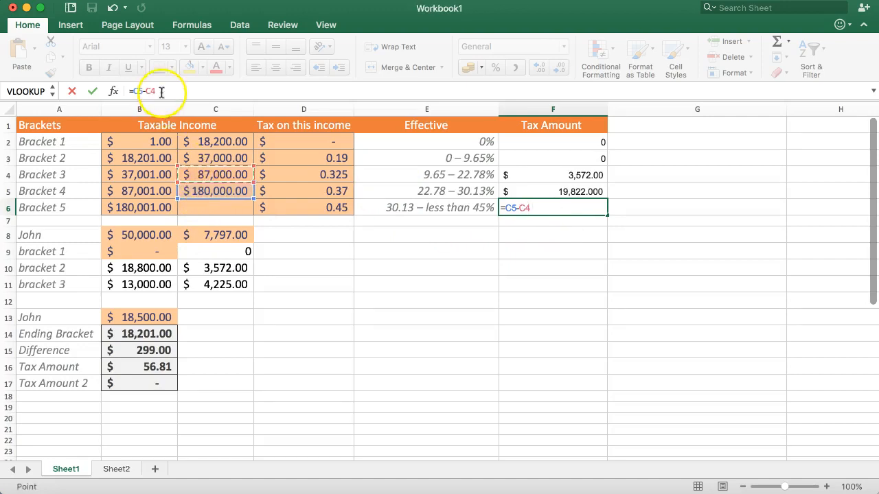
pyautogui.click(132, 93)
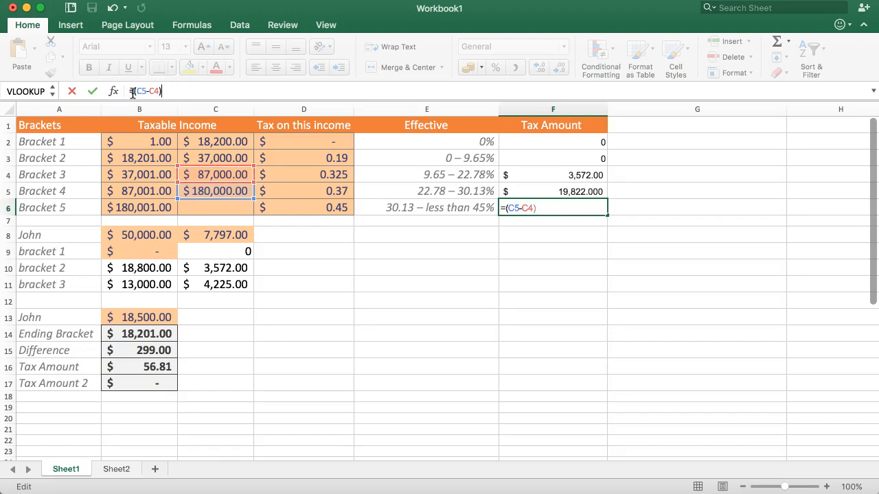
pyautogui.write('*')
pyautogui.click(294, 192)
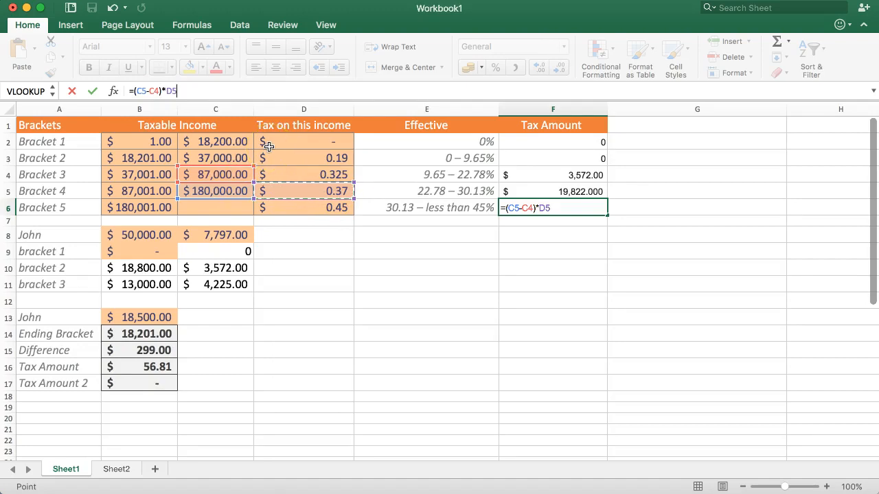
pyautogui.press('Return')
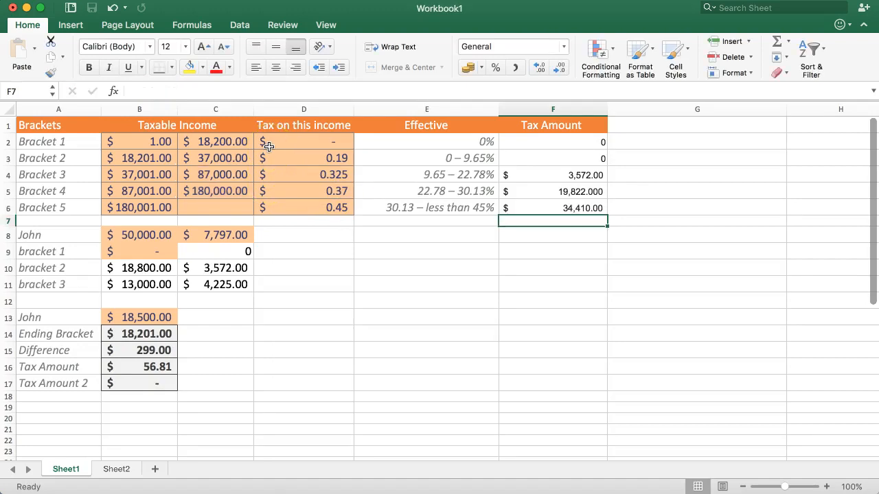
# Extend the Bracket 5 formula in F6 to =(C5-C4)*D5+F5 so it includes the preceding Tax Amount.
pyautogui.click(552, 196)
pyautogui.click(549, 210)
pyautogui.click(232, 88)
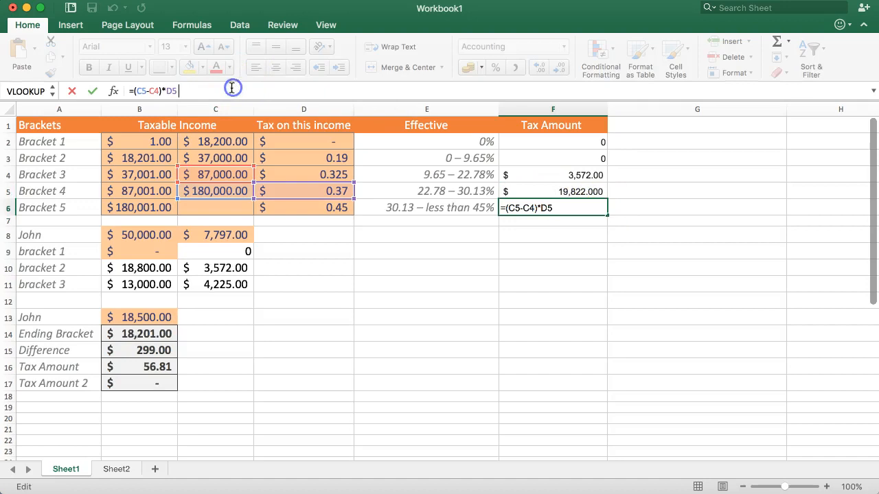
pyautogui.write('+')
pyautogui.click(523, 192)
pyautogui.press('Return')
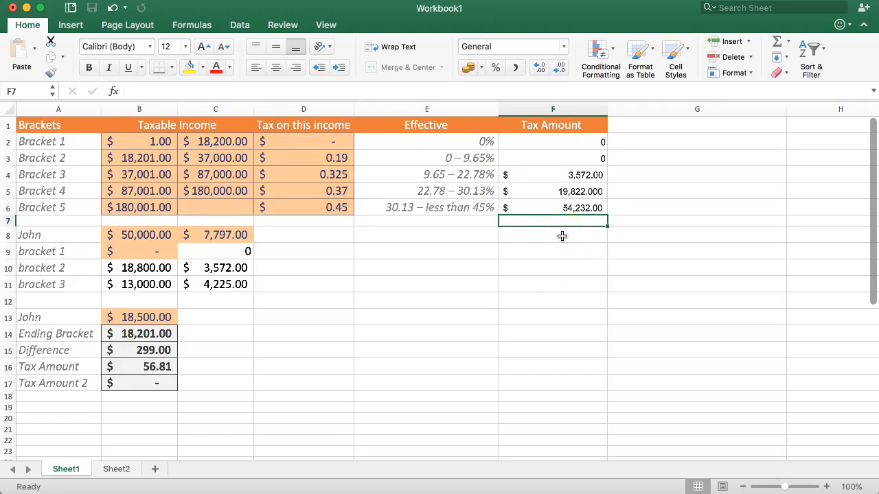
# Review the Tax Amount cells F5 and F6, the taxable income in B13, and the Bracket 1 and Bracket 2 rows.
pyautogui.click(518, 204)
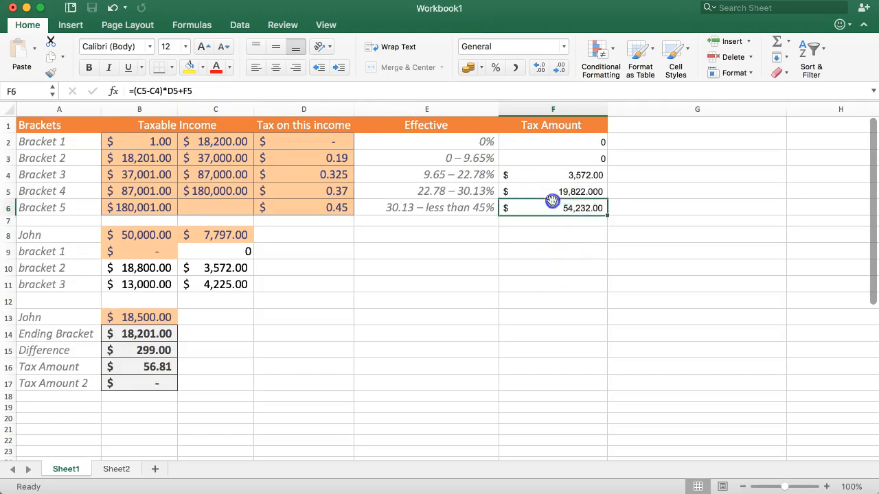
pyautogui.click(509, 196)
pyautogui.click(527, 212)
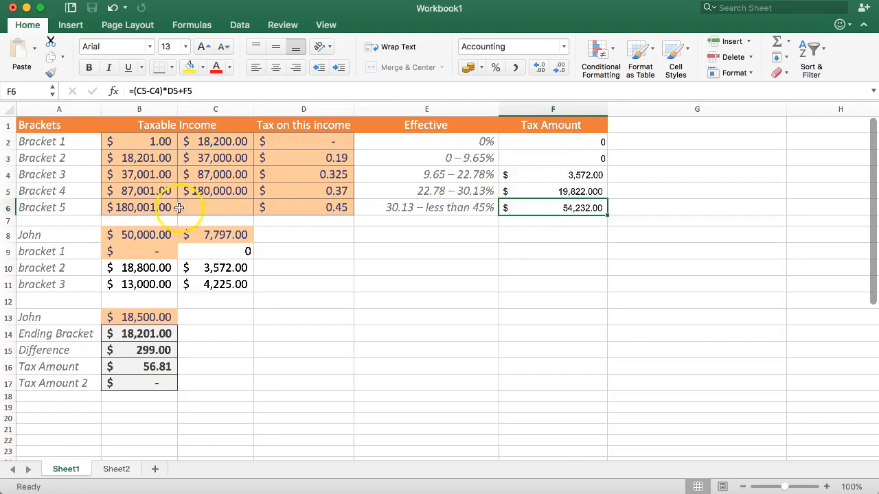
pyautogui.click(127, 319)
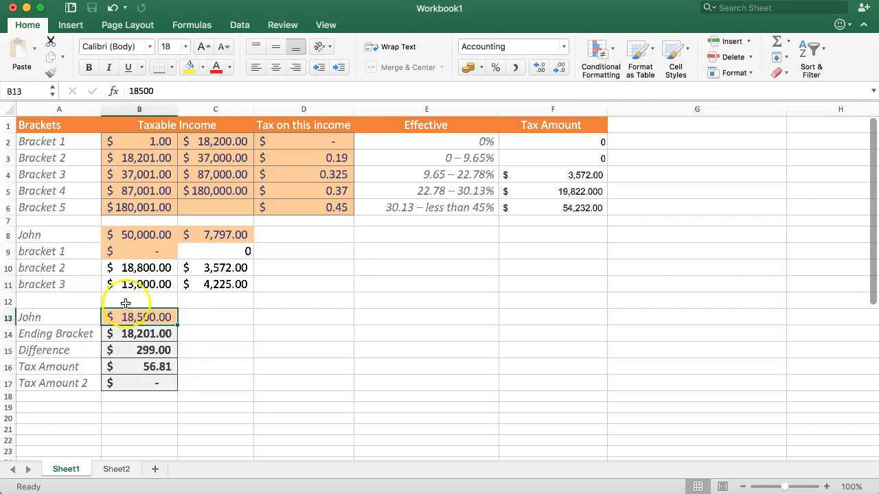
pyautogui.click(564, 211)
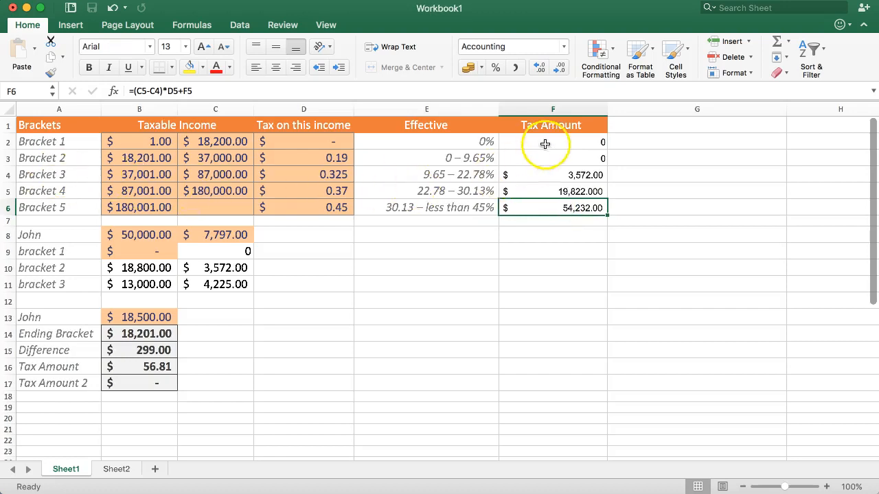
pyautogui.moveTo(545, 143); pyautogui.dragTo(278, 142)
pyautogui.click(231, 143)
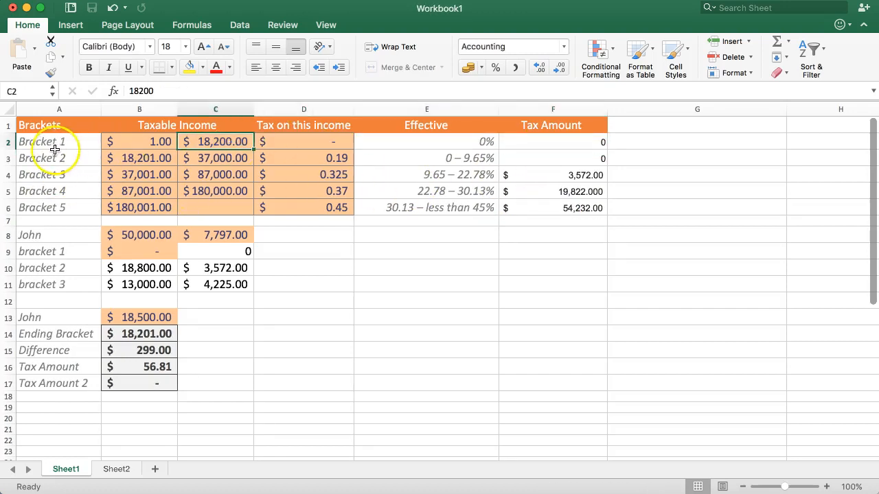
pyautogui.click(565, 144)
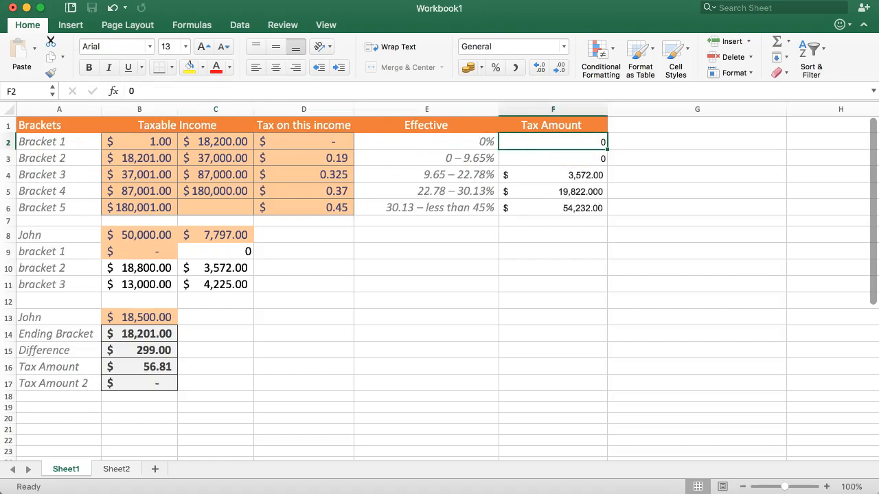
pyautogui.moveTo(38, 162); pyautogui.dragTo(526, 149)
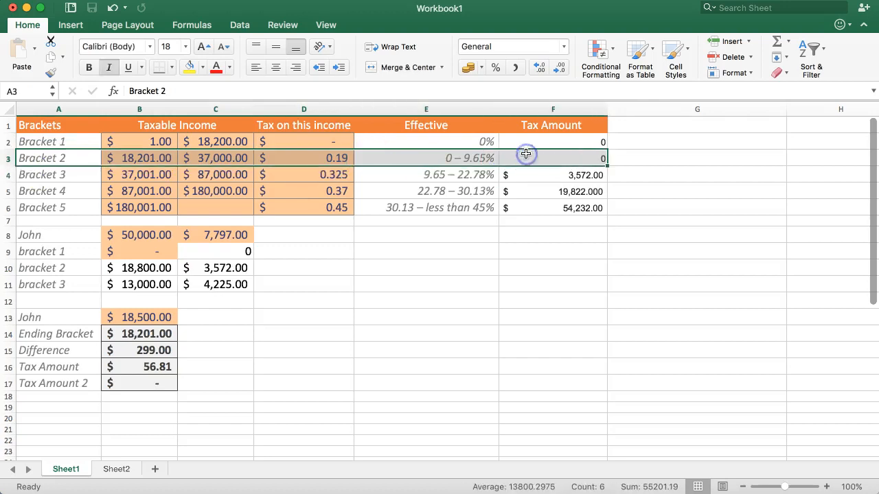
pyautogui.click(524, 142)
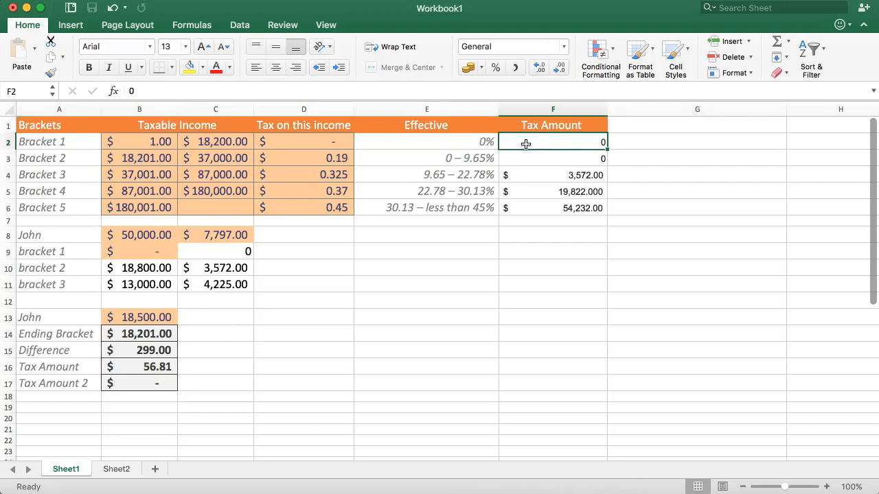
# Review the Bracket 2 to Bracket 5 rows, comparing the tax rates in D3:D4 with the Tax Amount formulas in F4:F6.
pyautogui.moveTo(59, 174); pyautogui.dragTo(521, 172)
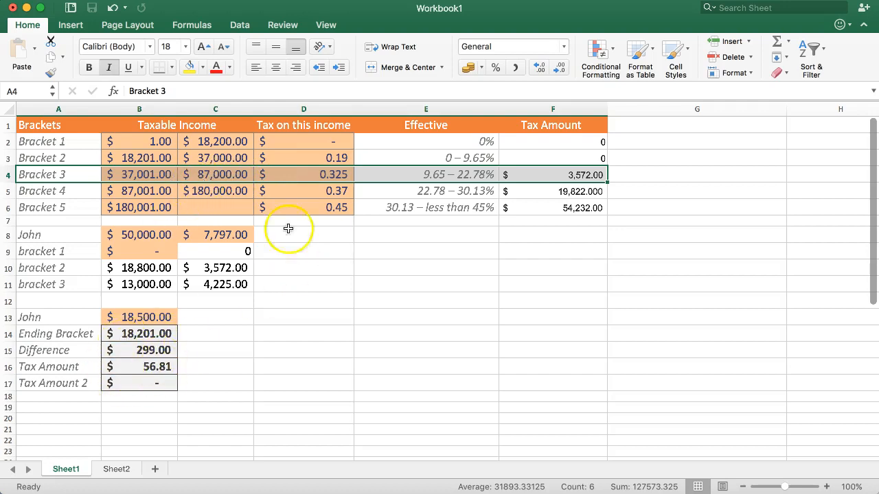
pyautogui.click(578, 192)
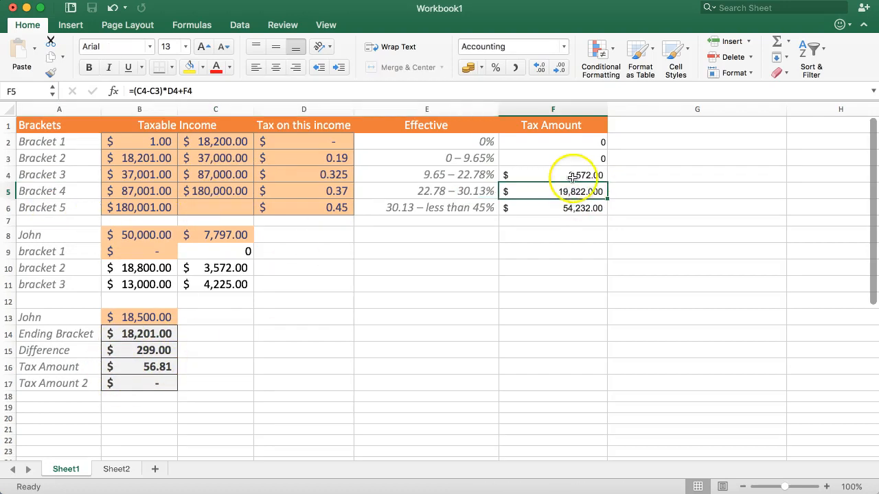
pyautogui.click(559, 173)
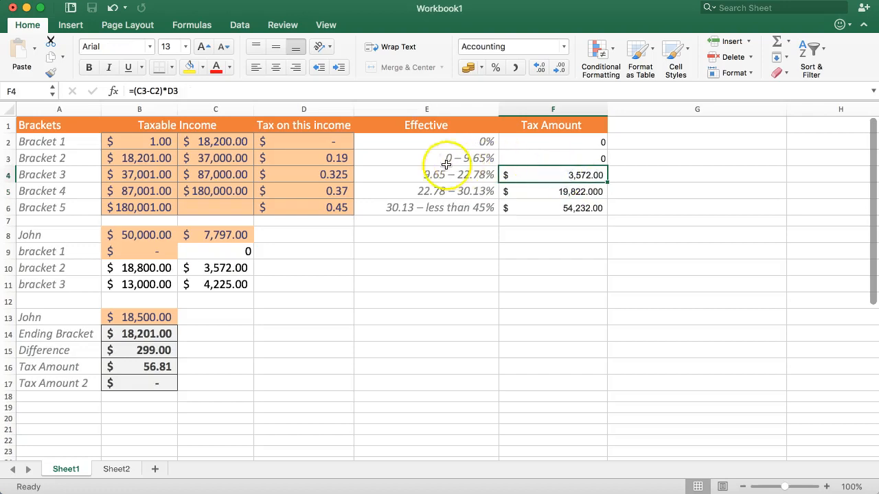
pyautogui.moveTo(284, 159); pyautogui.dragTo(287, 175)
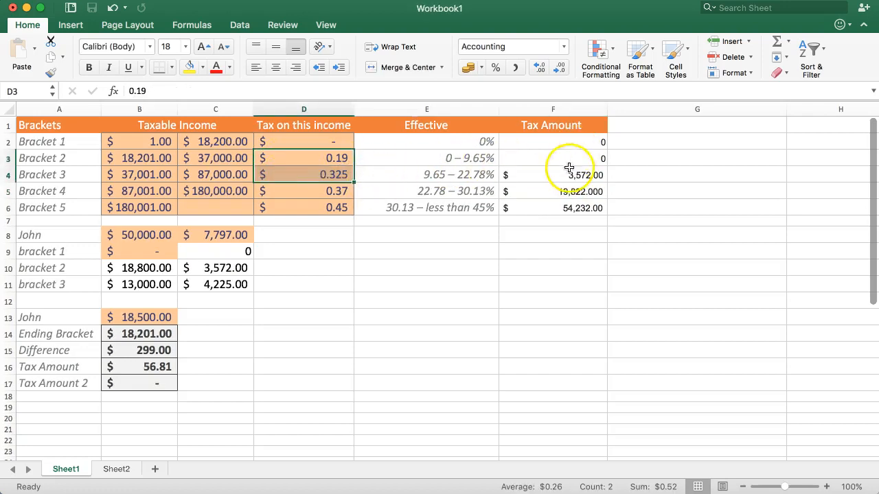
pyautogui.click(560, 191)
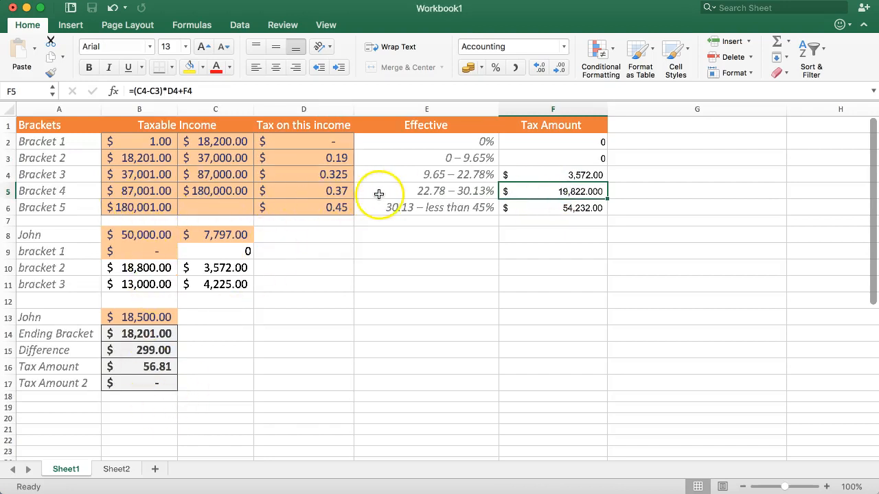
pyautogui.click(46, 207)
pyautogui.click(553, 208)
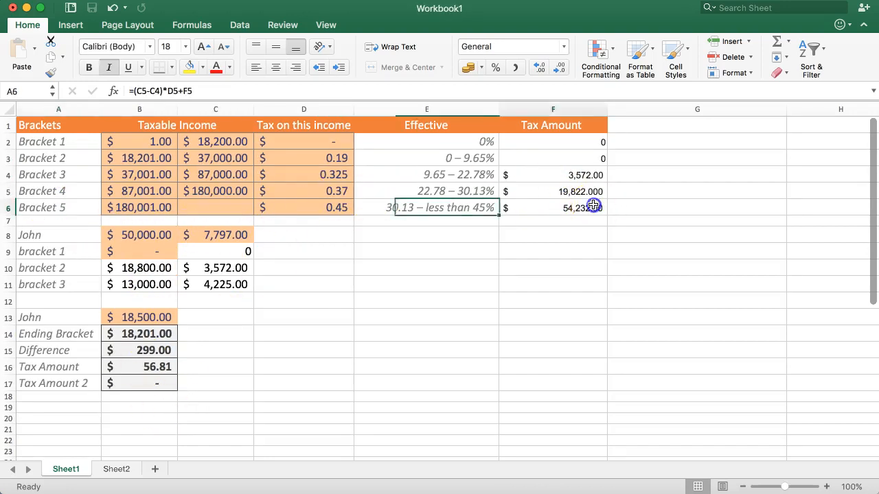
pyautogui.click(569, 191)
pyautogui.moveTo(90, 162); pyautogui.dragTo(476, 213)
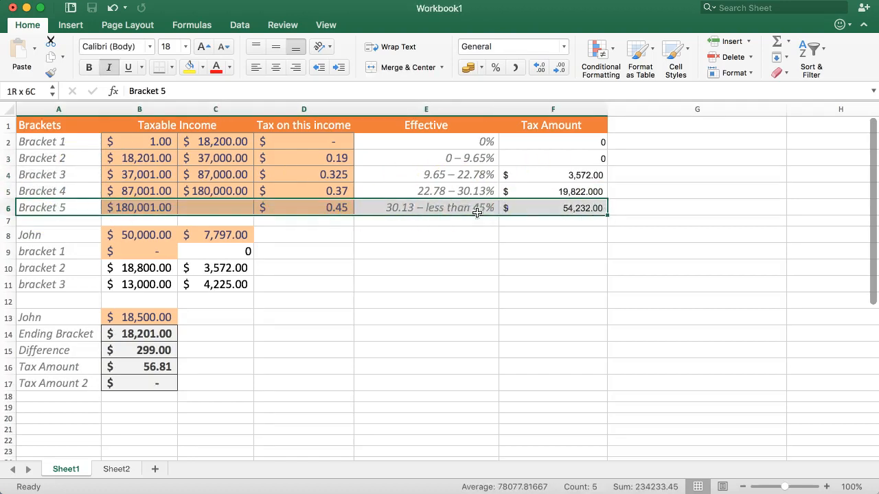
# Set the taxable income in B13 to 50,000.
pyautogui.click(68, 398)
pyautogui.click(146, 319)
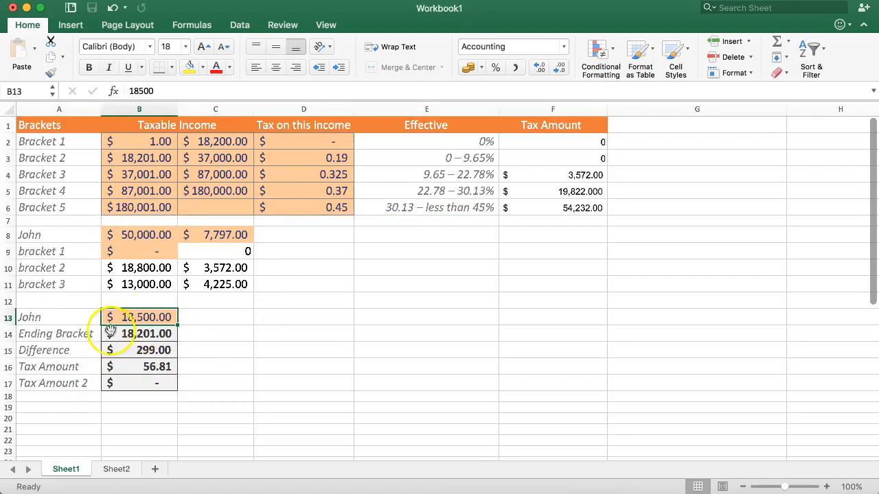
pyautogui.write('50,000')
pyautogui.press('Return')
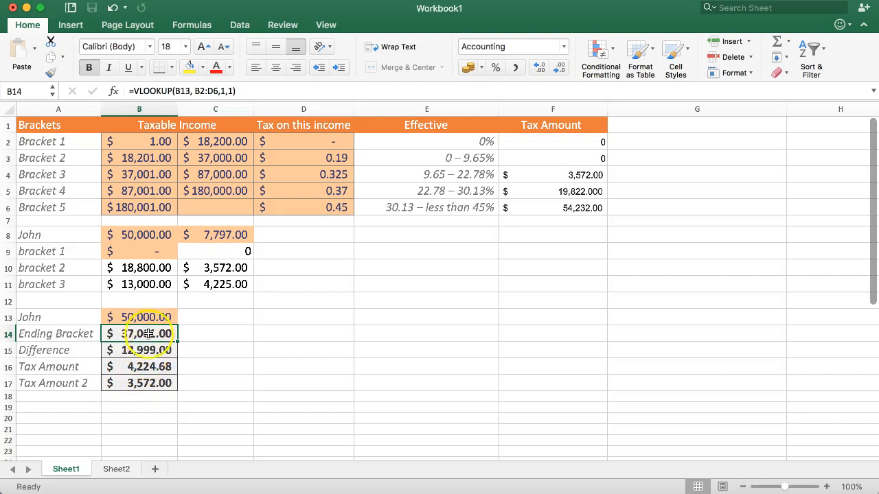
# Compare the Bracket 2 and Bracket 3 rows and the Tax Amount in F4 with the calculation formulas in B14:B17.
pyautogui.moveTo(59, 161); pyautogui.dragTo(425, 165)
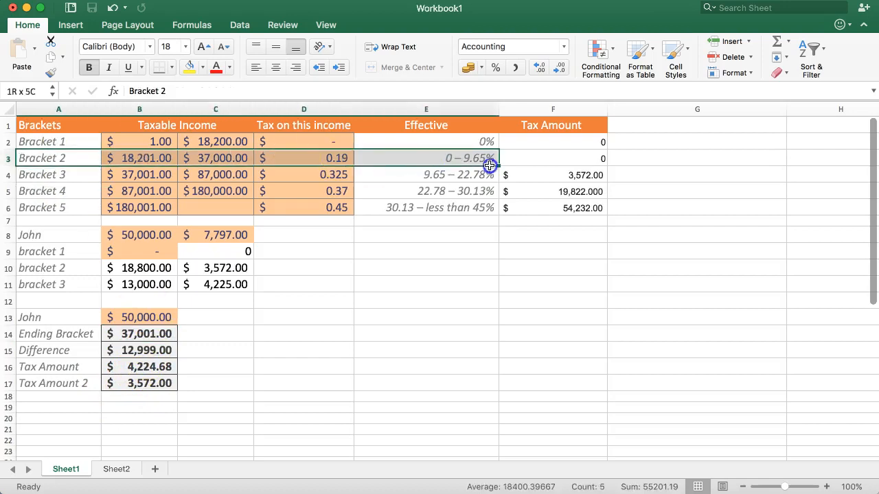
pyautogui.moveTo(489, 165); pyautogui.dragTo(491, 165)
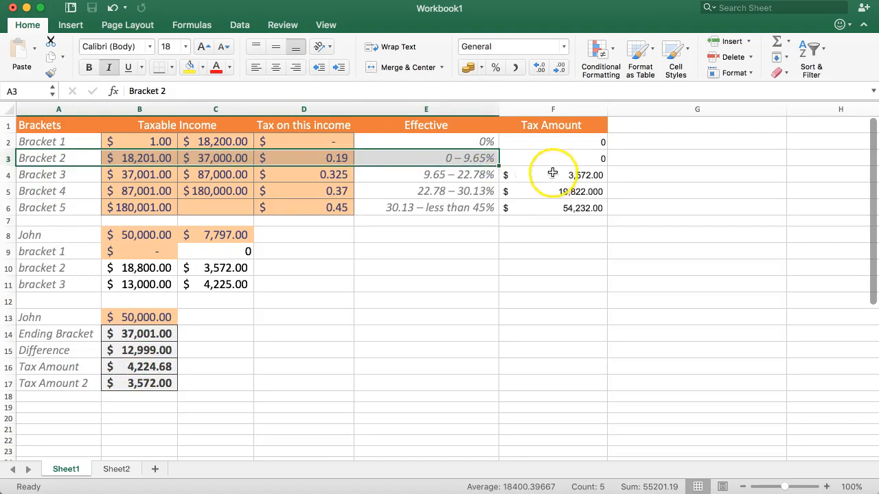
pyautogui.click(554, 175)
pyautogui.moveTo(120, 160); pyautogui.dragTo(321, 159)
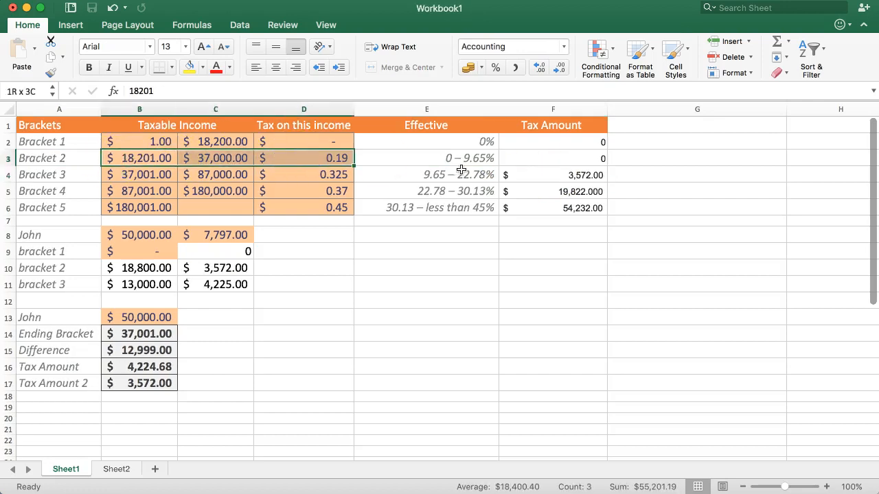
pyautogui.click(135, 366)
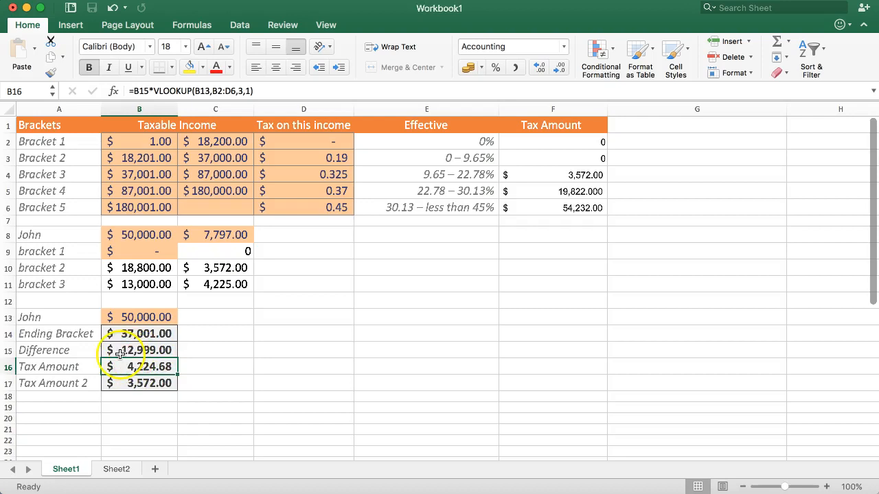
pyautogui.moveTo(141, 171); pyautogui.dragTo(552, 172)
pyautogui.click(313, 175)
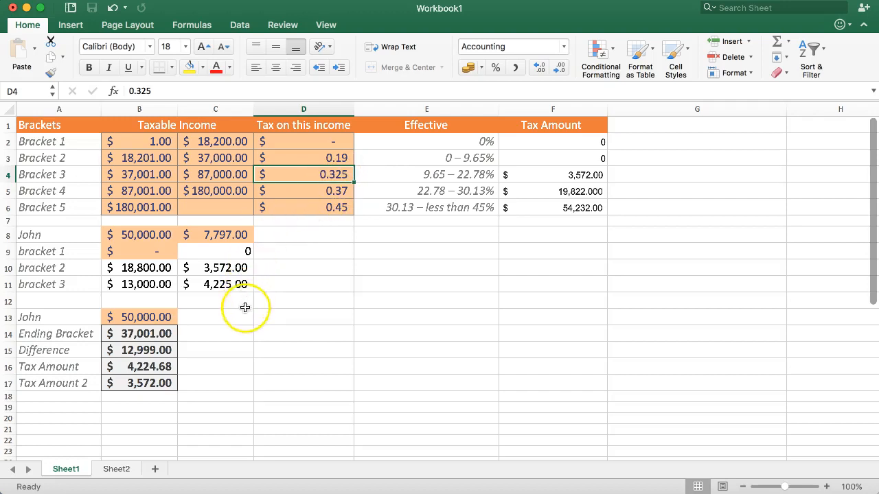
pyautogui.click(127, 350)
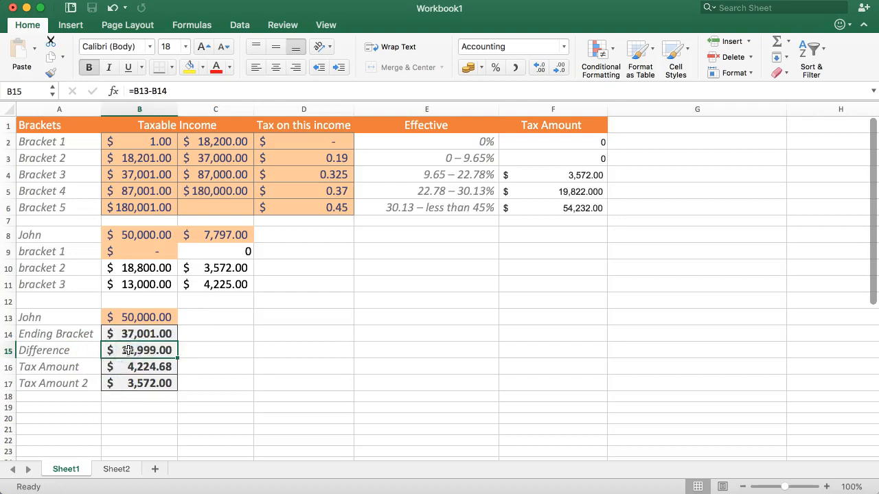
pyautogui.click(209, 352)
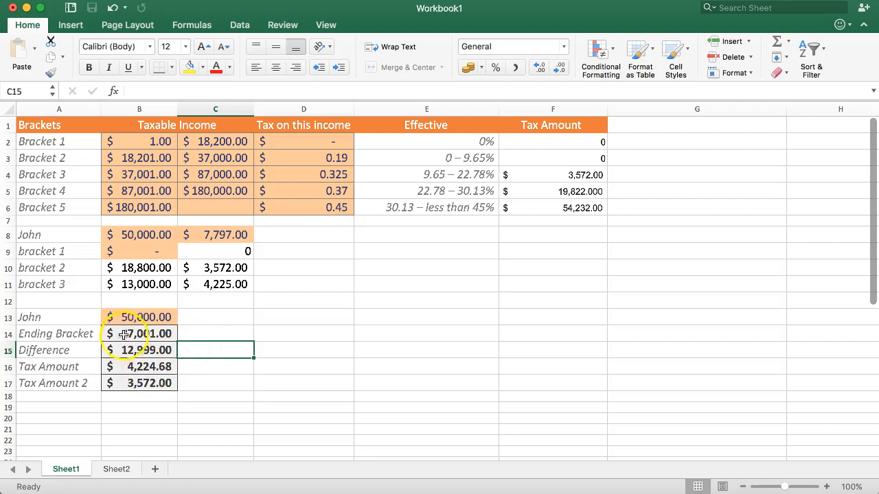
pyautogui.moveTo(131, 334); pyautogui.dragTo(137, 384)
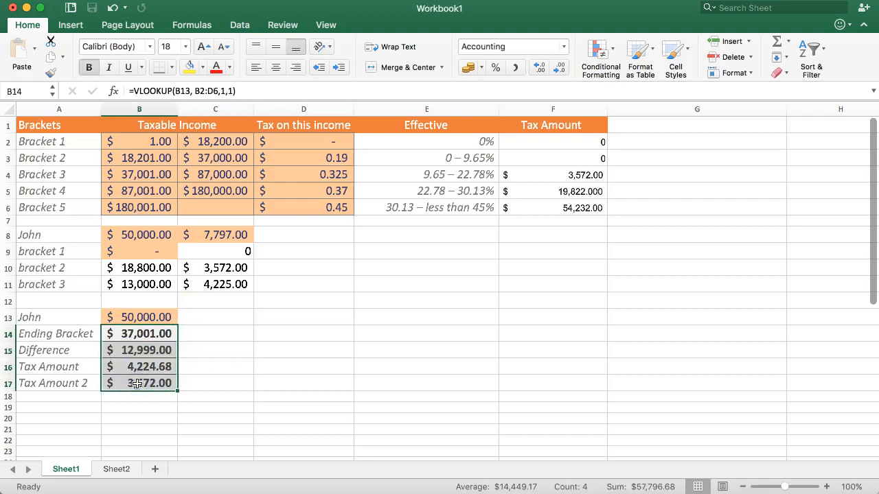
pyautogui.click(187, 343)
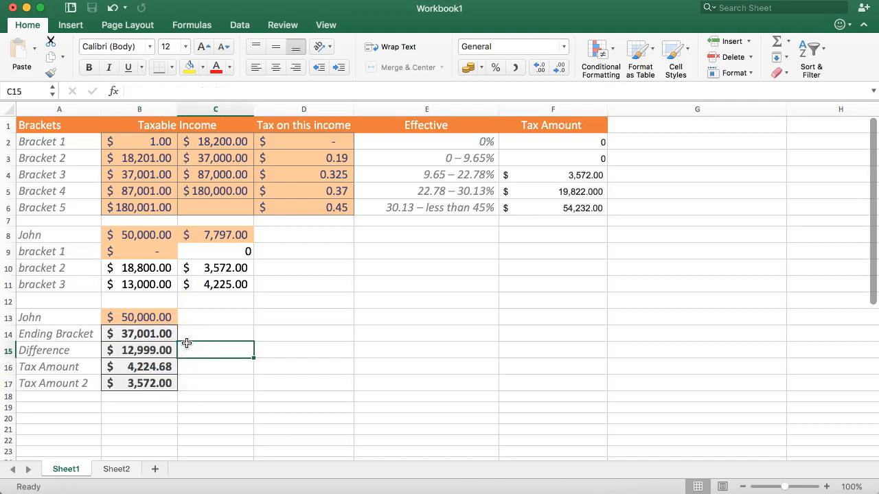